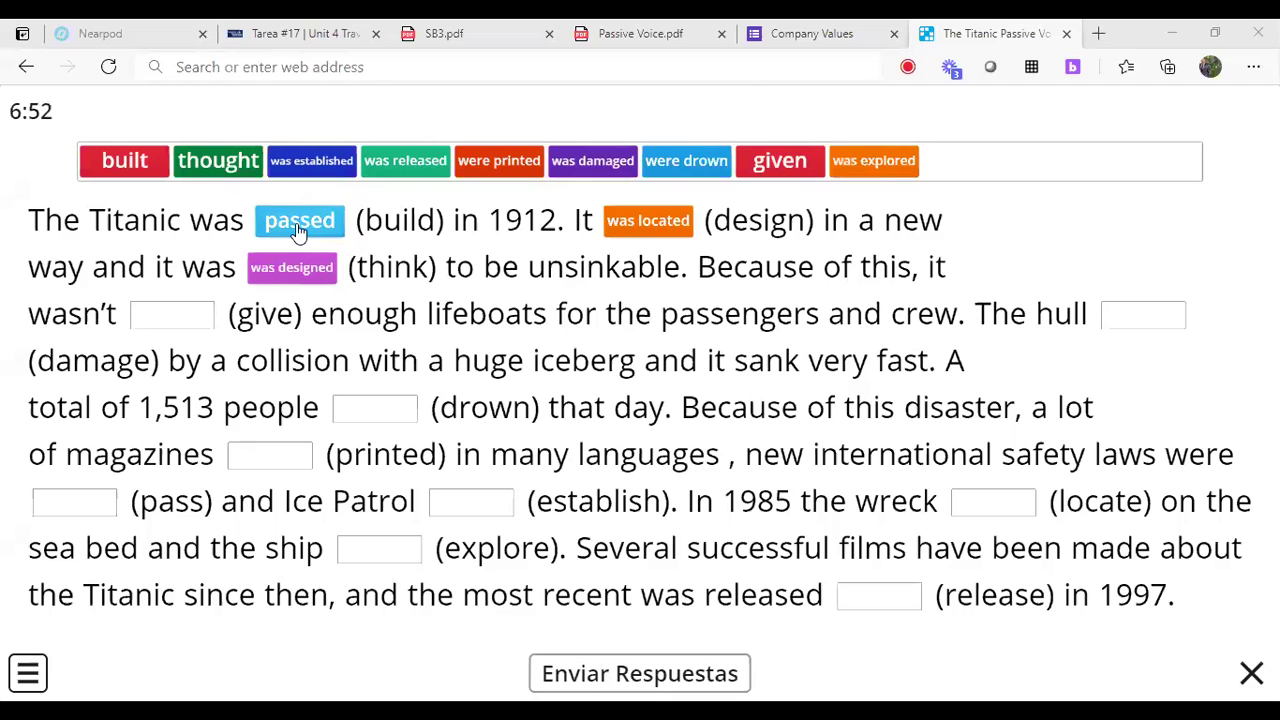
Fill the build, design, think and give gaps with "built", "was designed", "thought" and "given".
drag(124, 161, 298, 230)
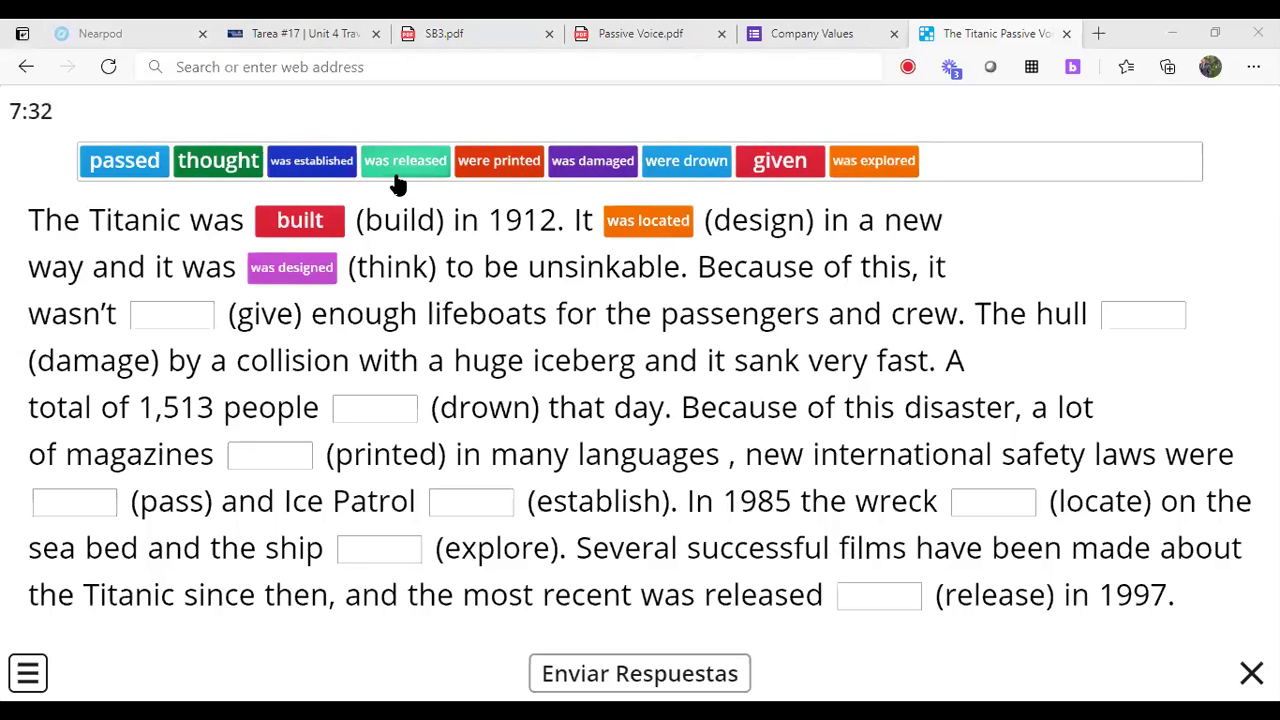
drag(297, 270, 675, 220)
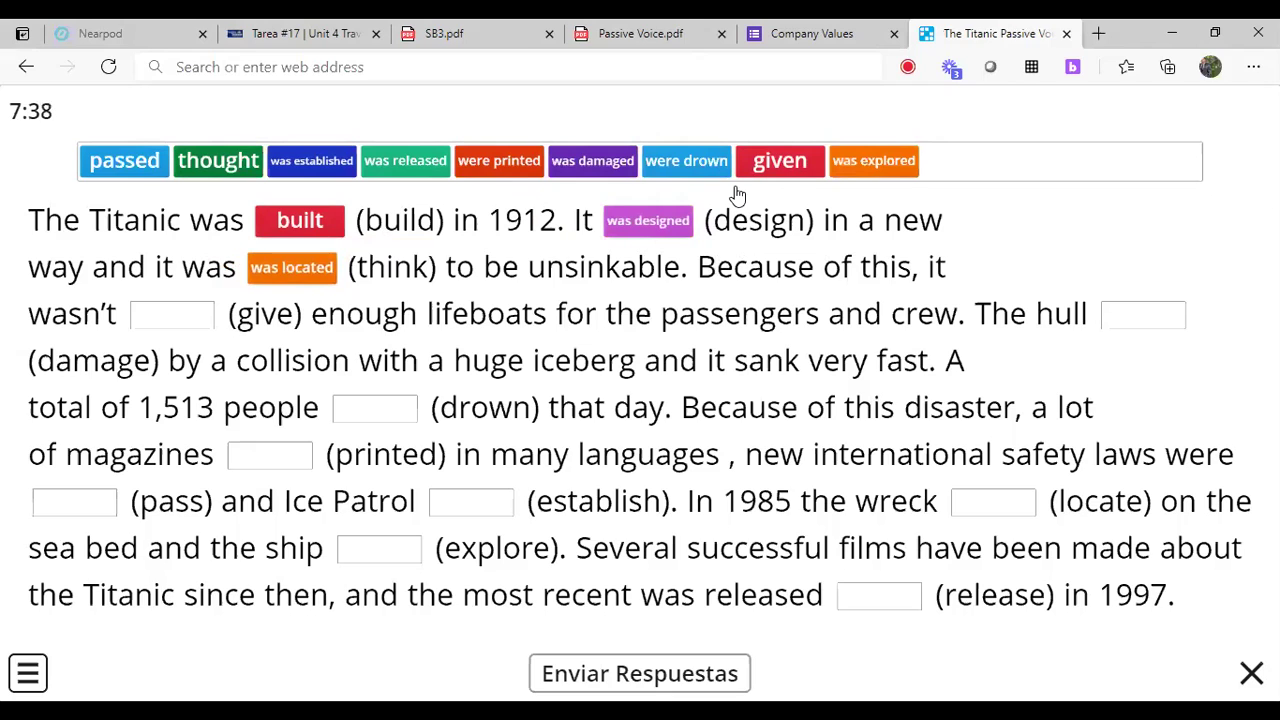
drag(222, 165, 292, 270)
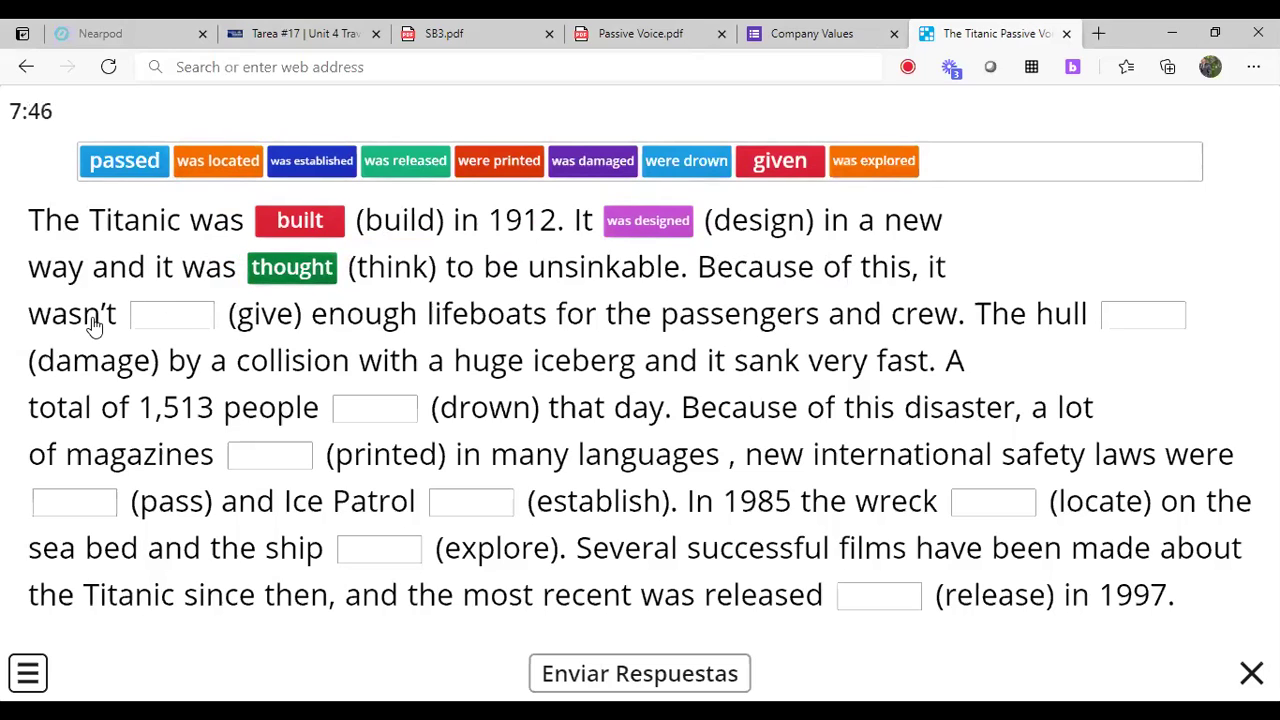
drag(805, 160, 170, 312)
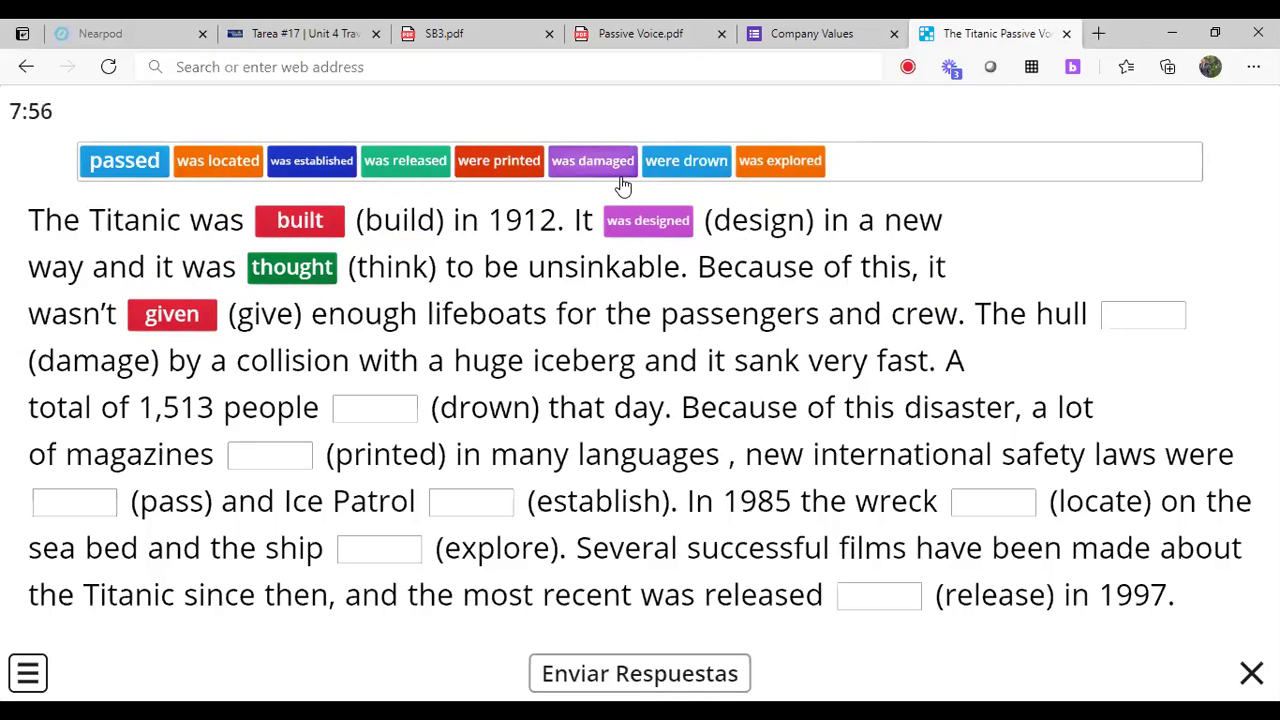
Place "was damaged", "were drown" and "were printed" in the damage, drown and printed gaps.
drag(612, 178, 1134, 328)
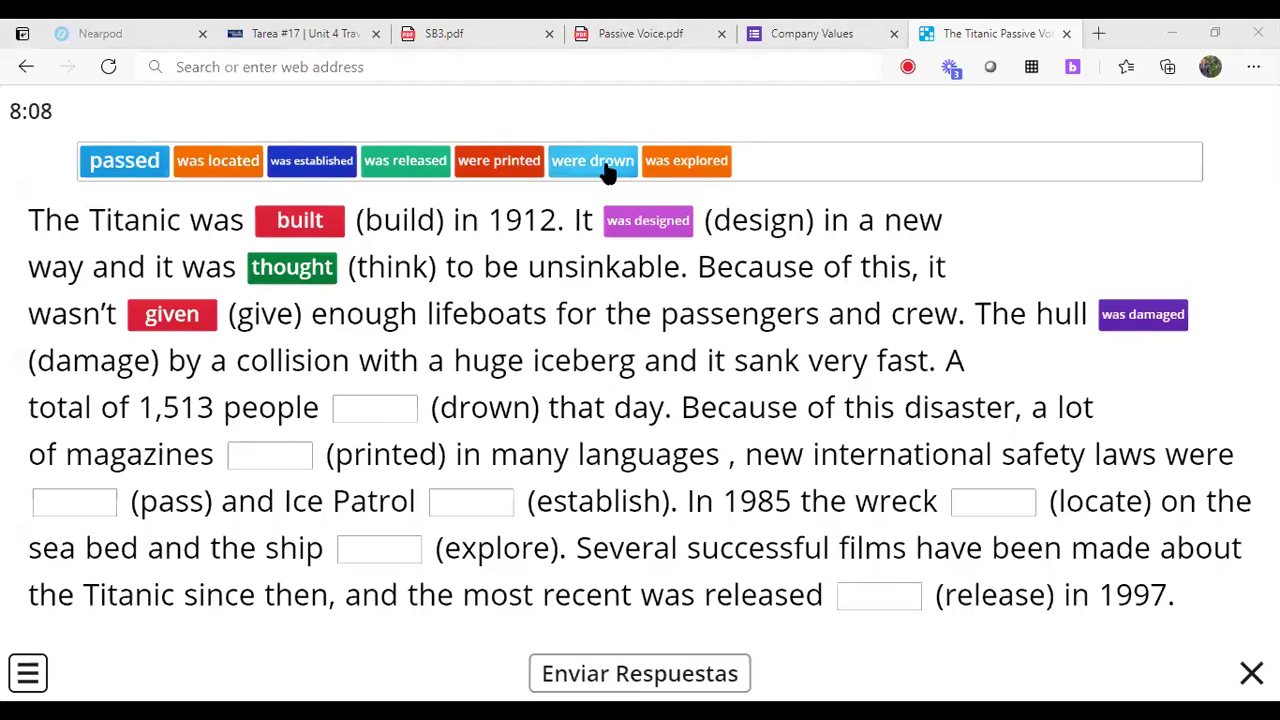
drag(607, 172, 396, 392)
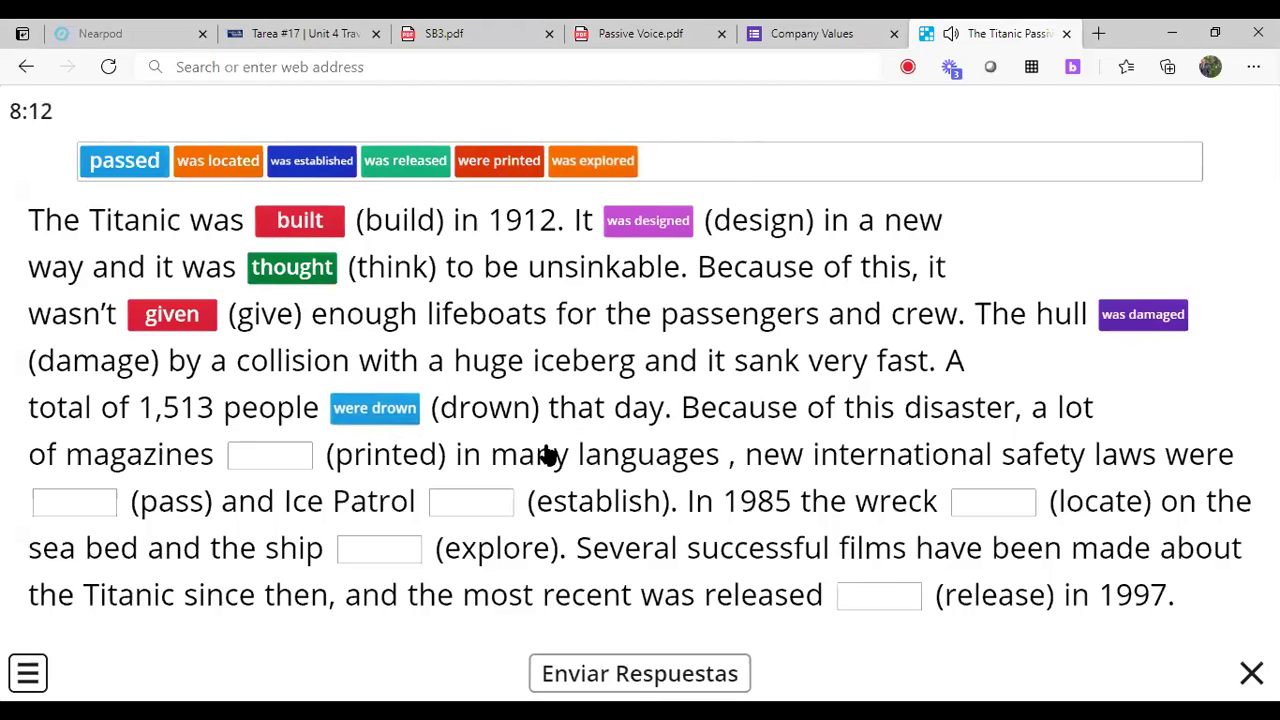
drag(492, 162, 276, 462)
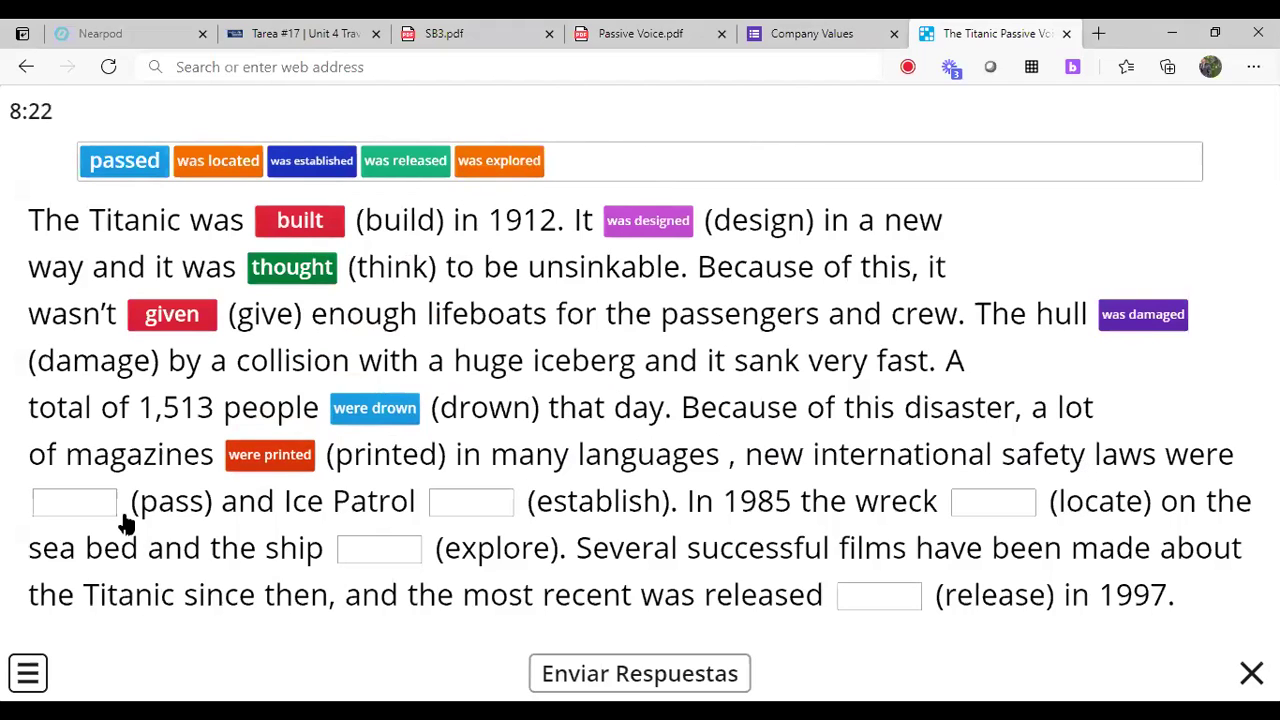
Fill the remaining gaps in text order with "passed", "was established", "was located", "was explored" and "was released", and submit the answers.
drag(124, 162, 90, 525)
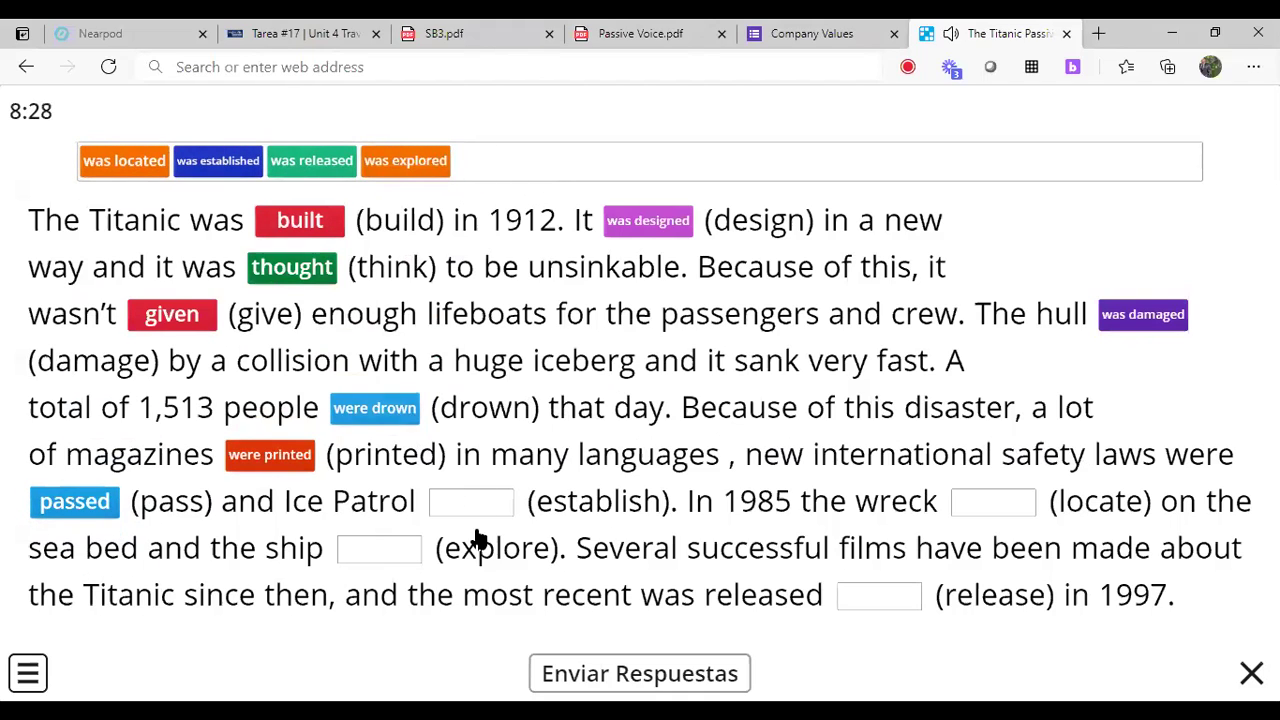
drag(223, 162, 480, 511)
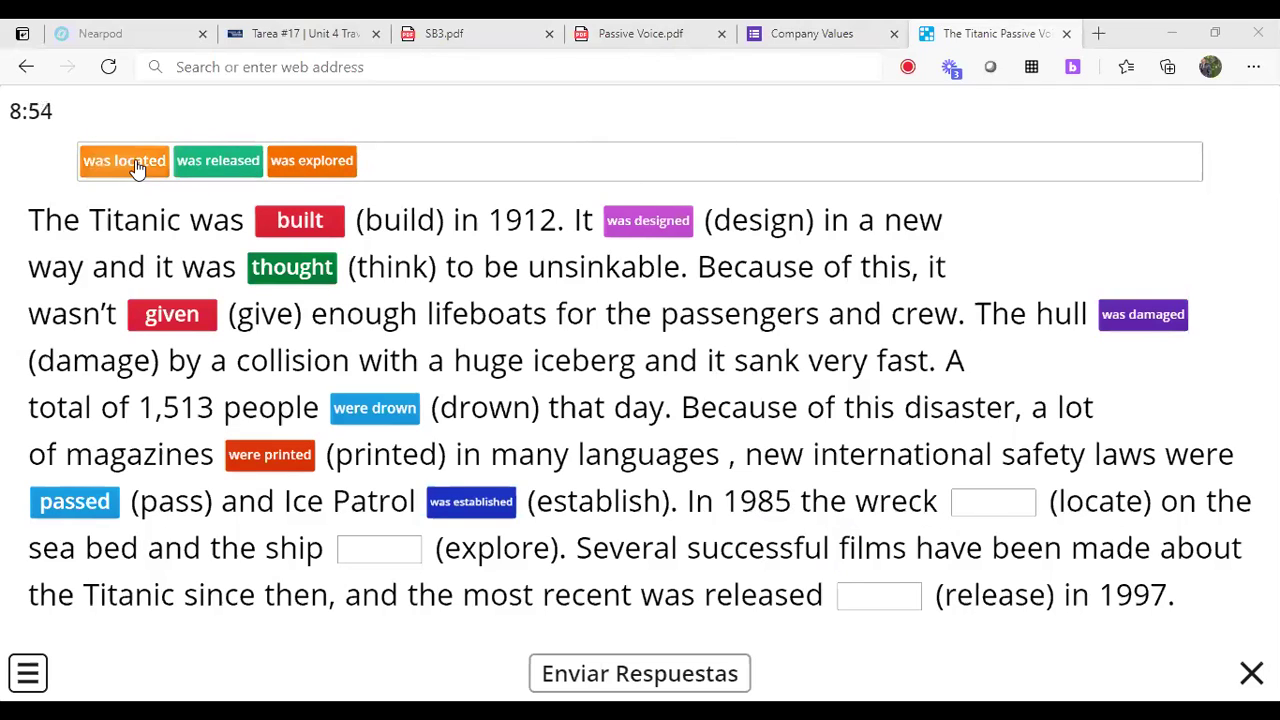
drag(113, 165, 993, 501)
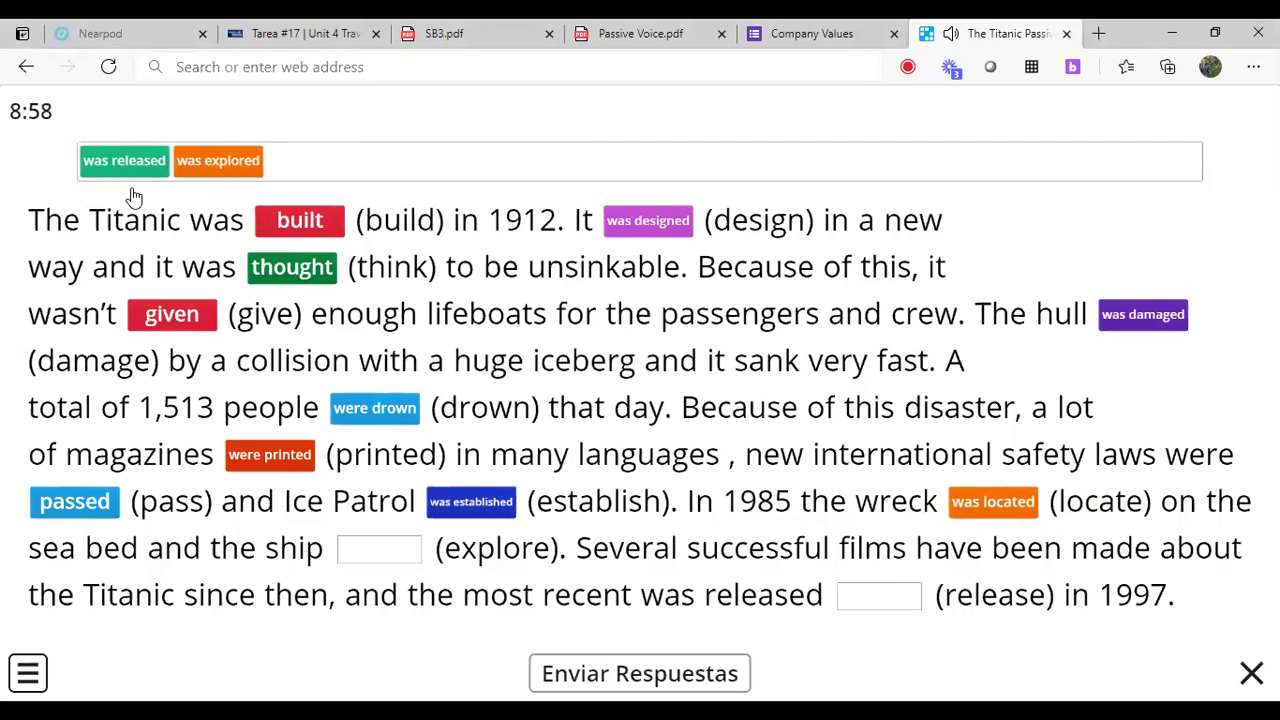
drag(225, 175, 372, 545)
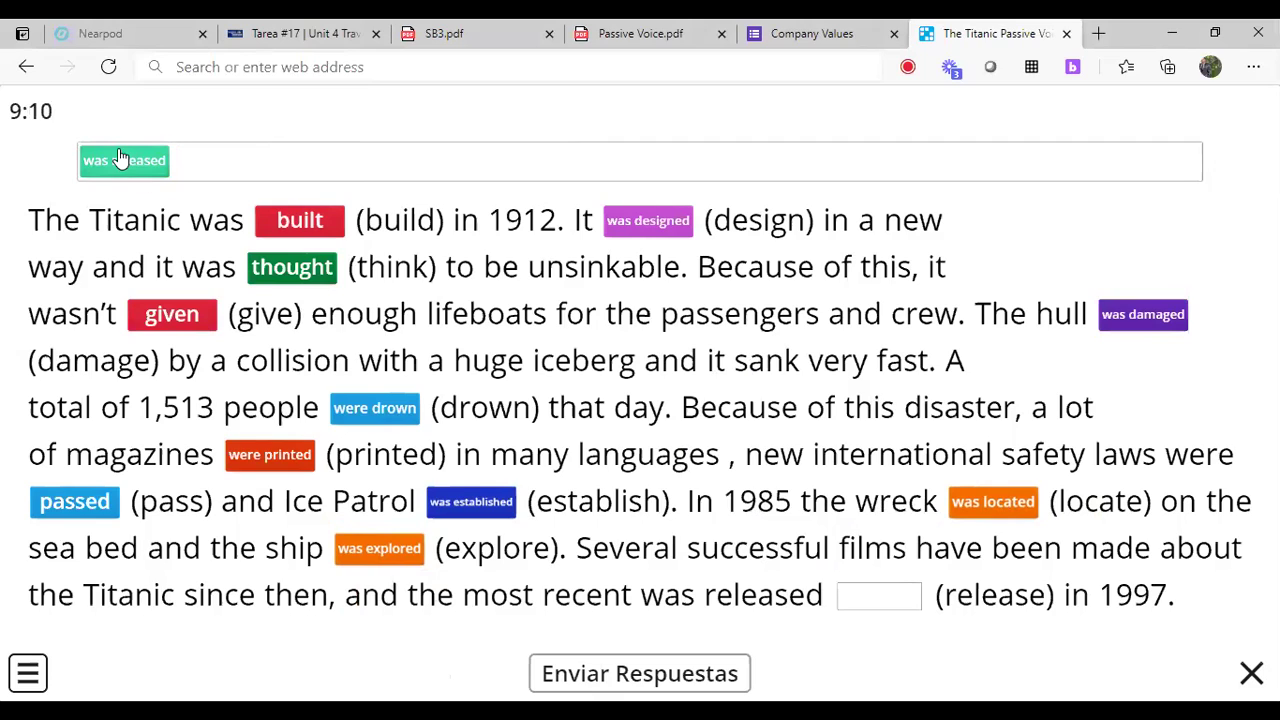
click(886, 600)
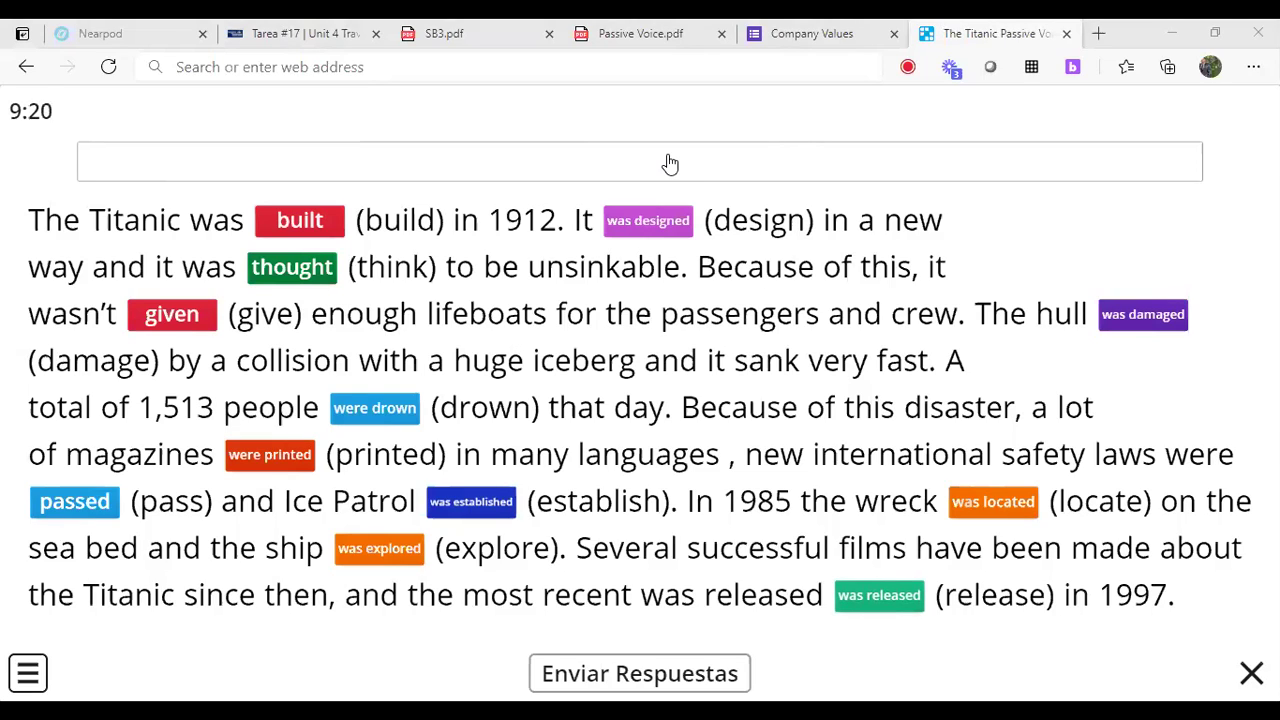
click(580, 677)
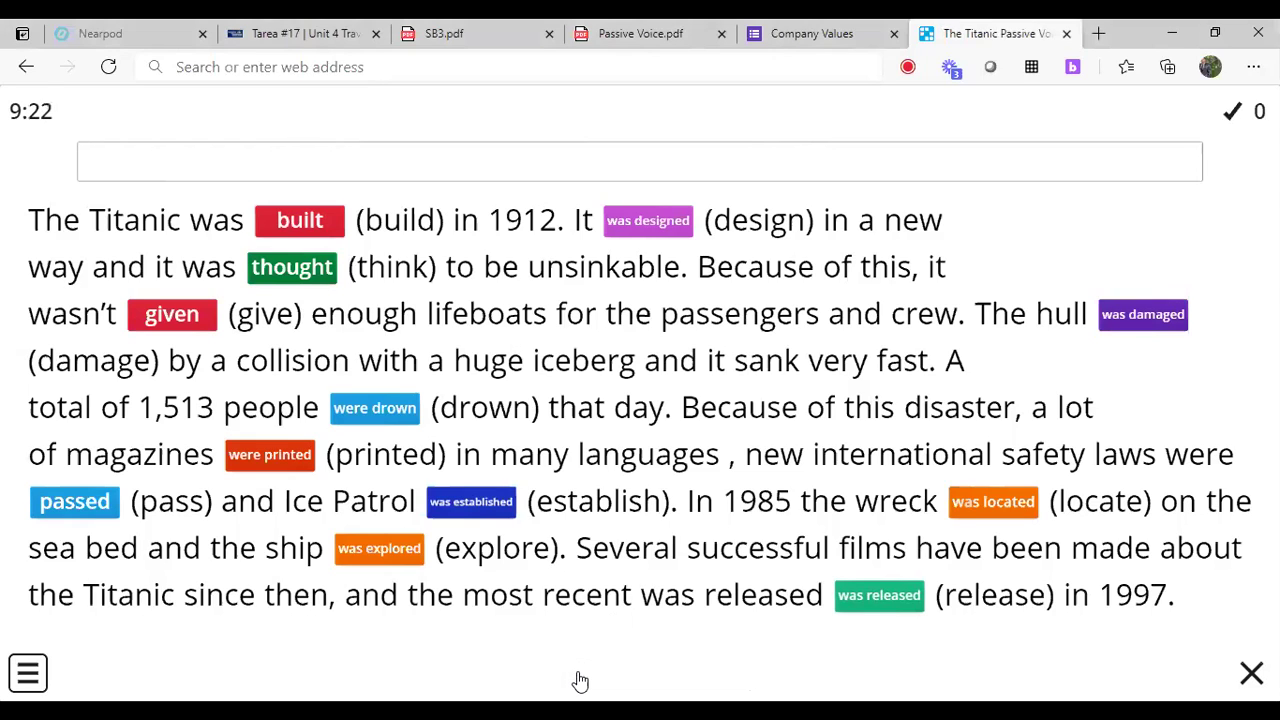
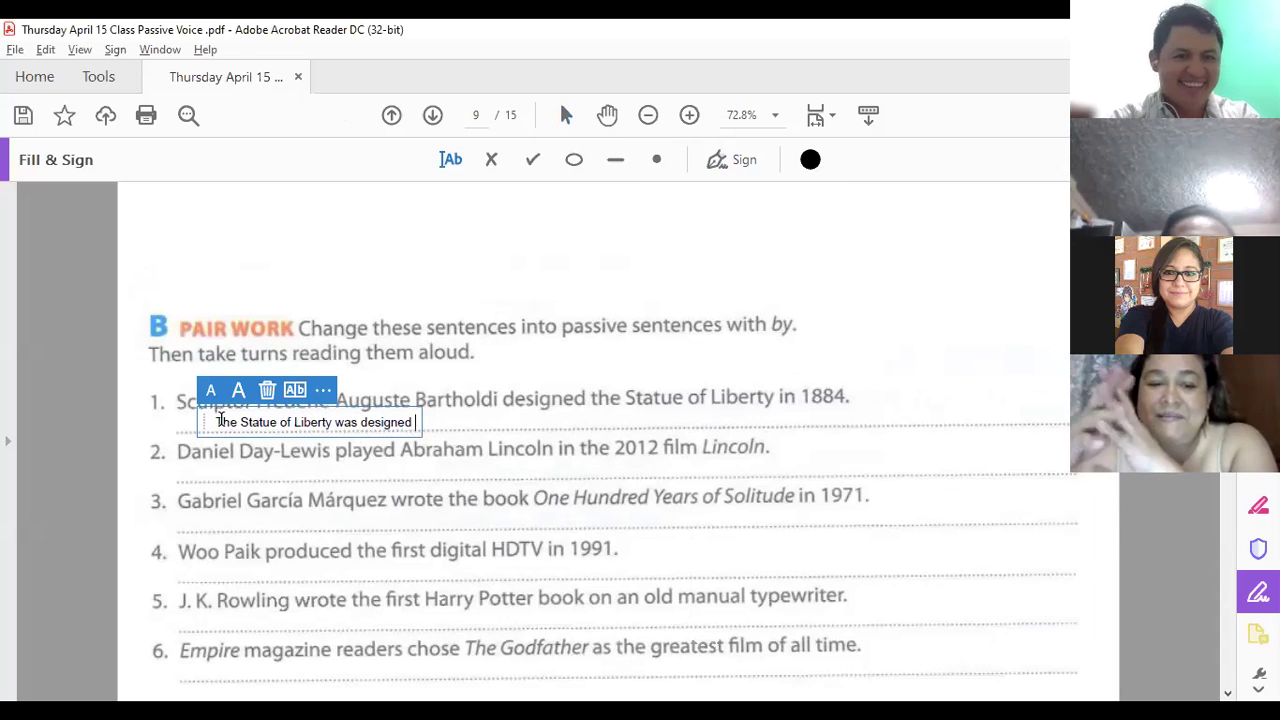
Complete answer 1 in the Passive Voice PDF with "by the sculptor Frederic Auguste Bartholdi in 1884." and align its text box with the answer line.
text(by the scu)
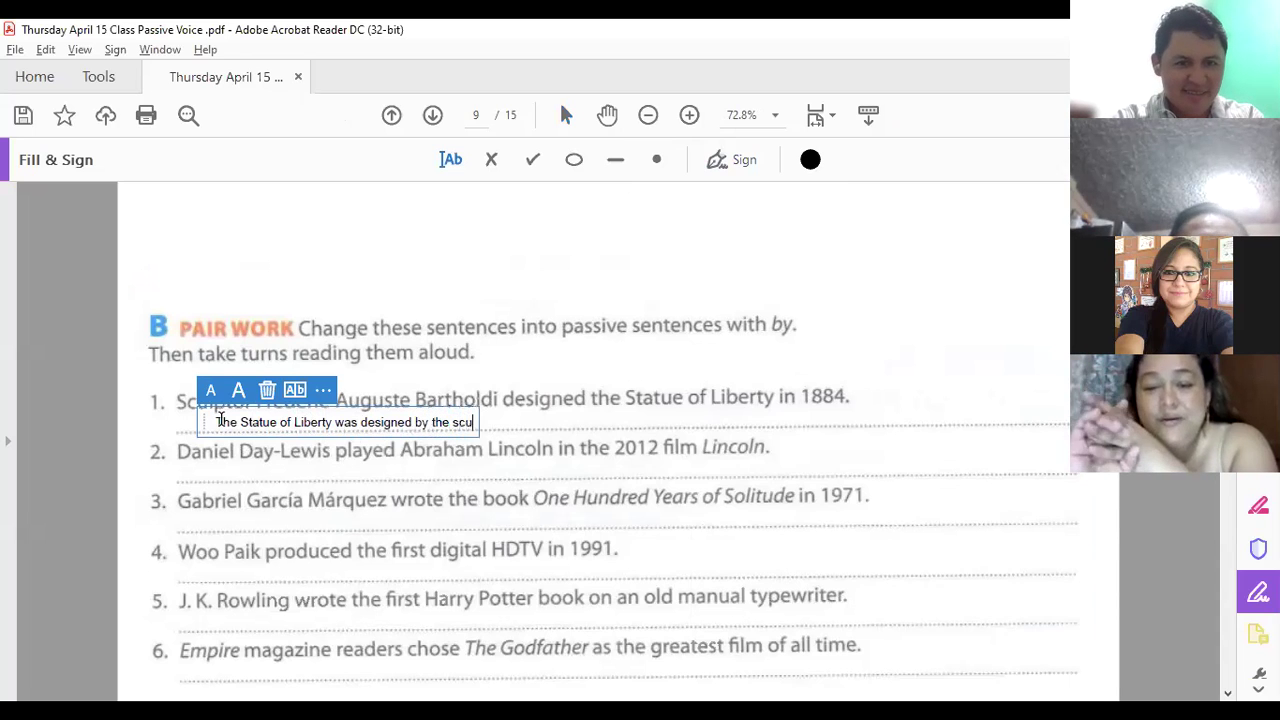
text(lpt)
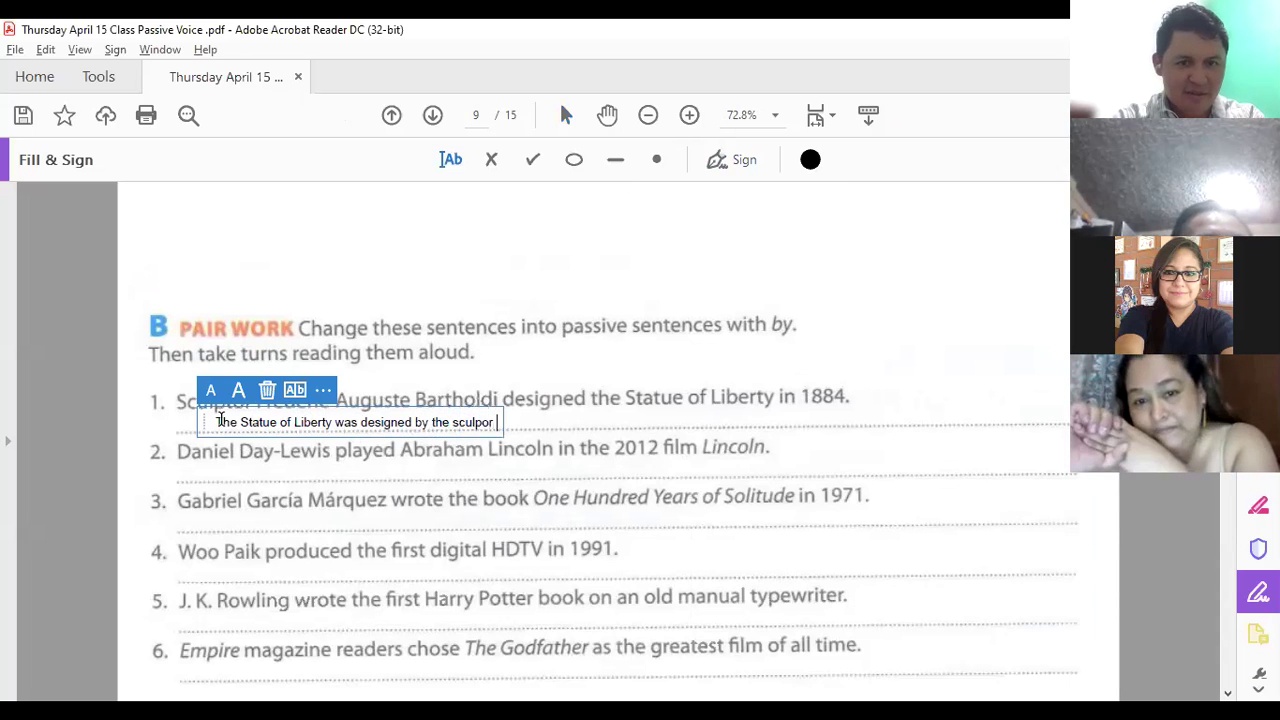
text(or)
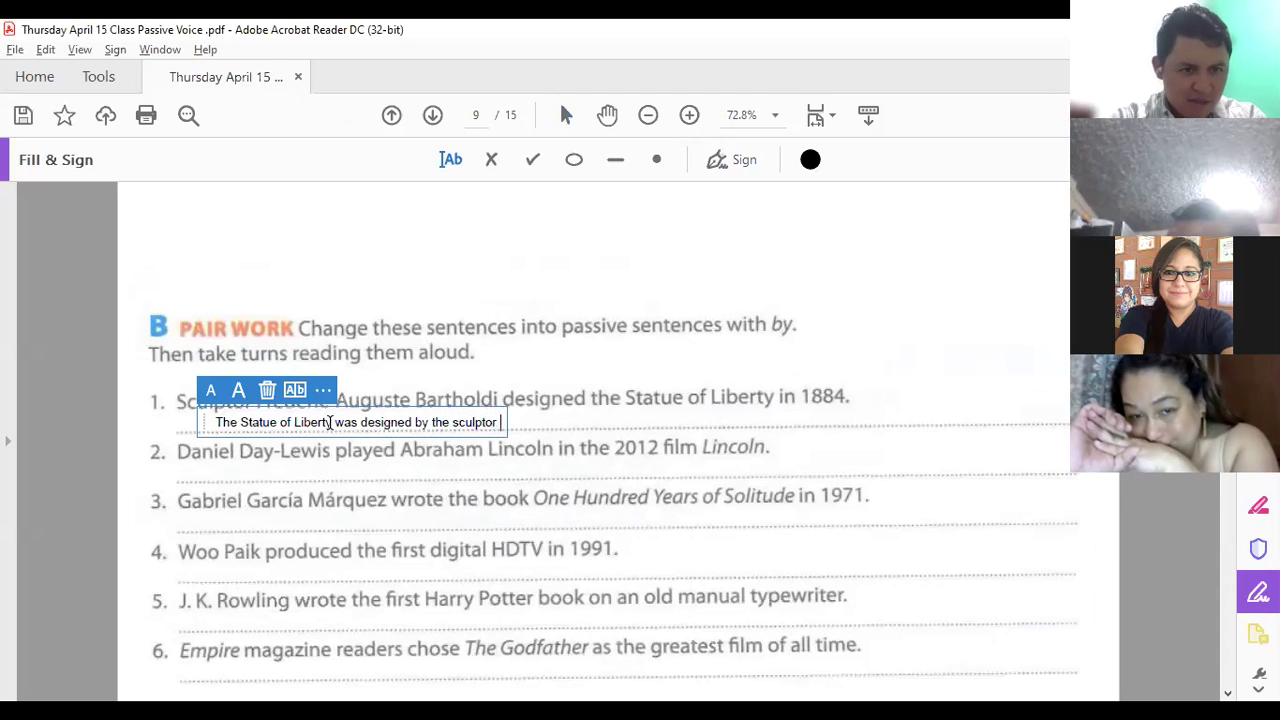
mouse_move(425, 412)
mouse_down()
mouse_move(434, 437)
mouse_move(400, 409)
mouse_up()
text(Frederic)
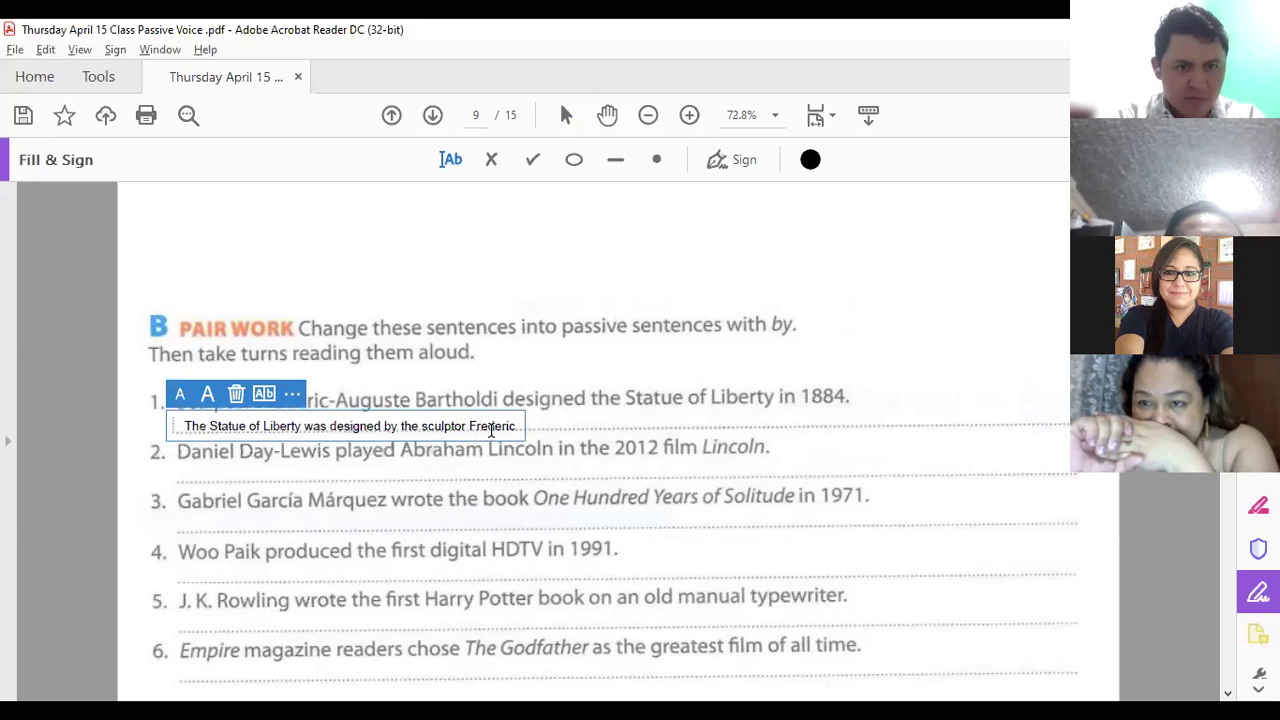
text( Aug)
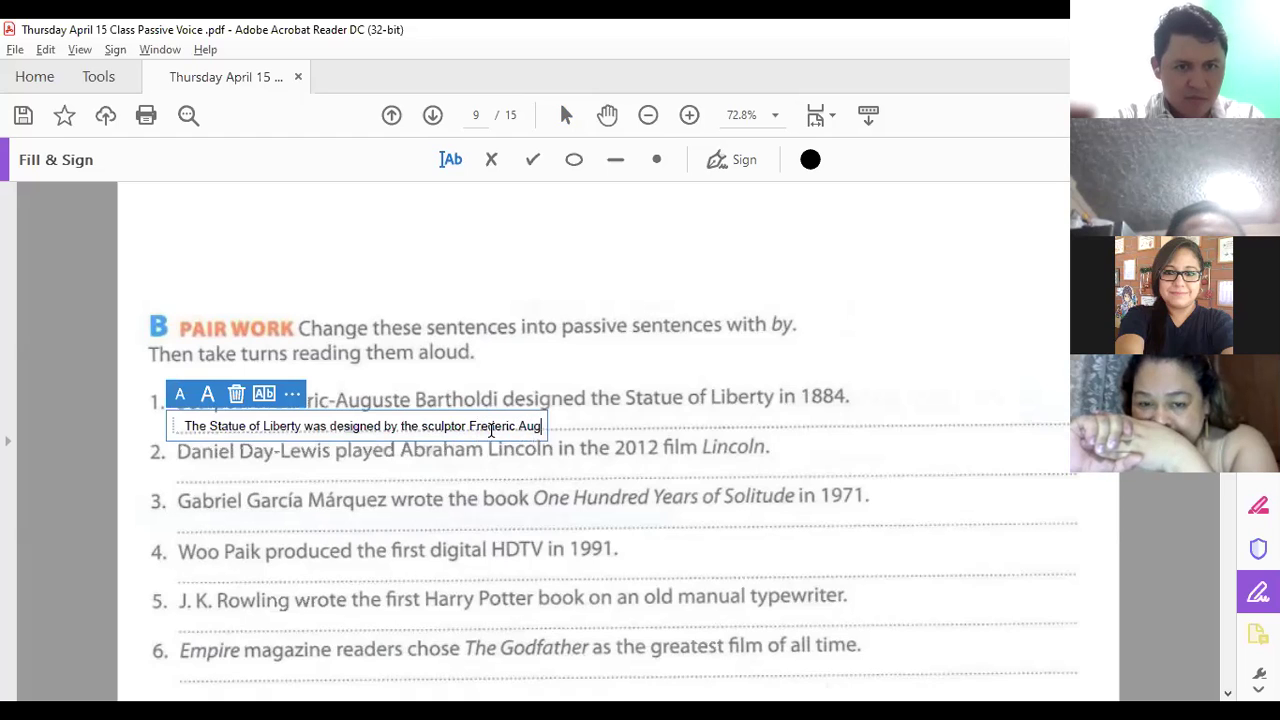
text(uste Ba)
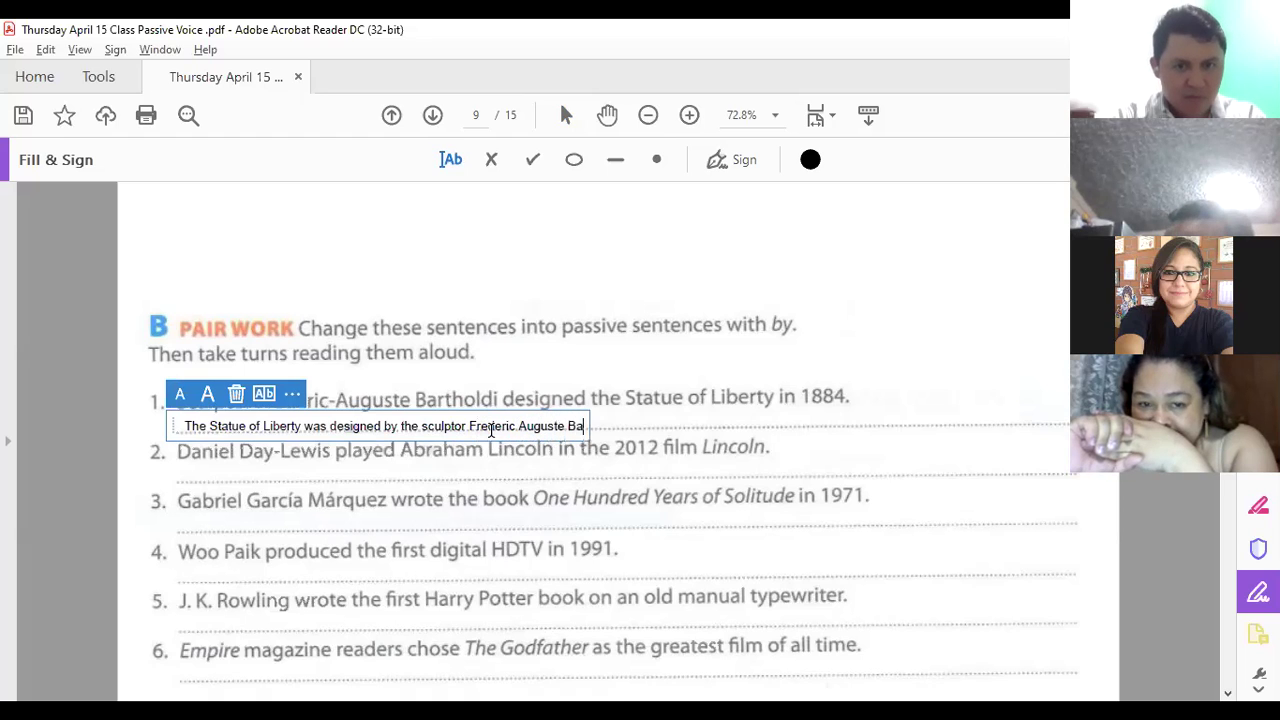
text(rtho)
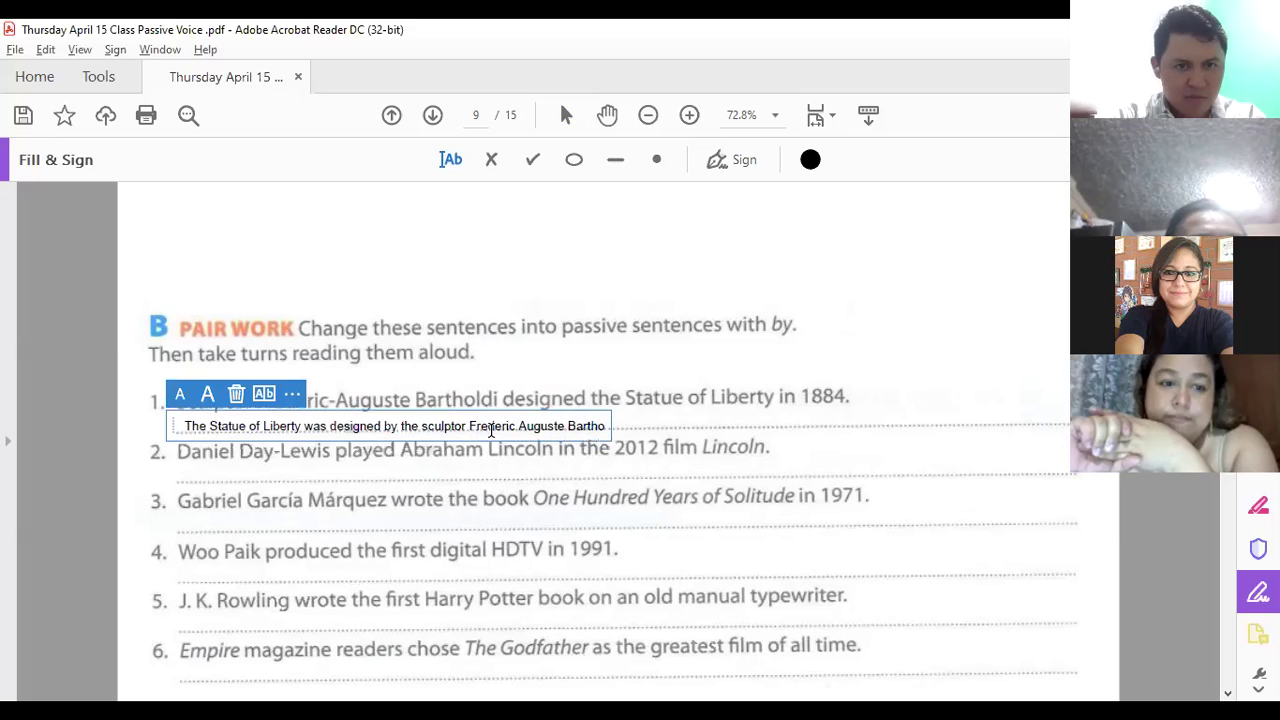
text(ldi in )
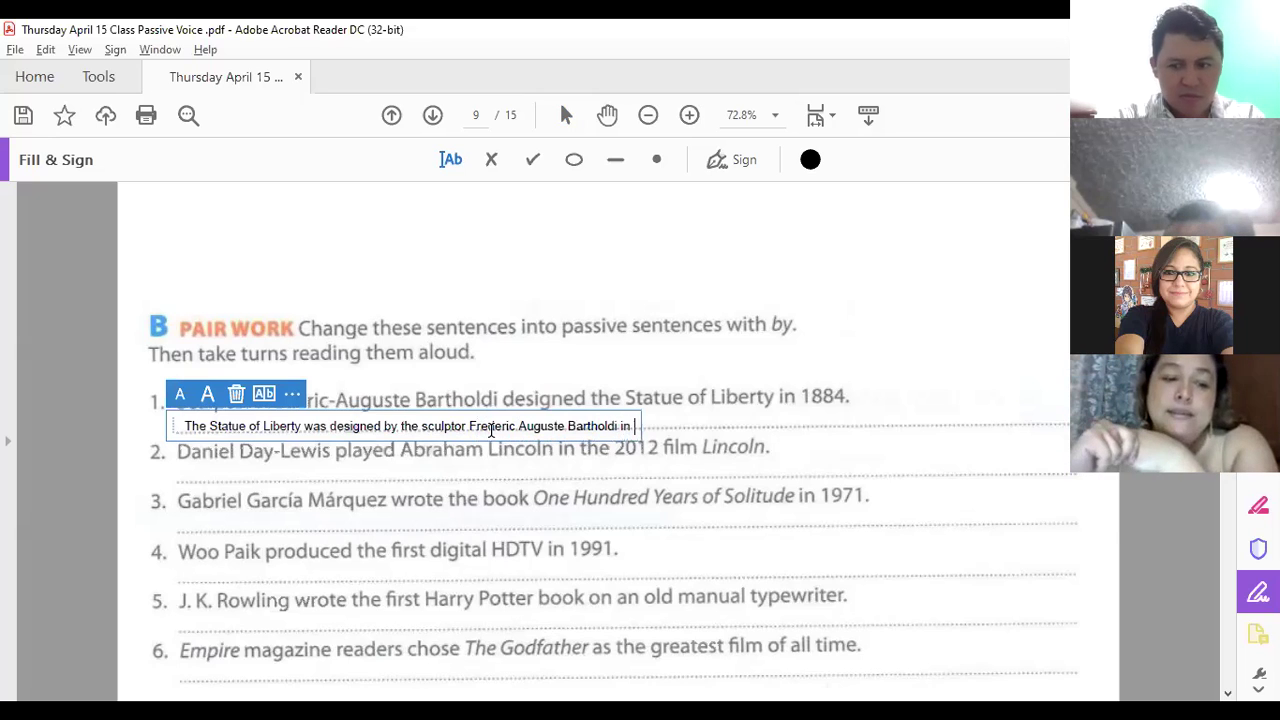
text(1884.)
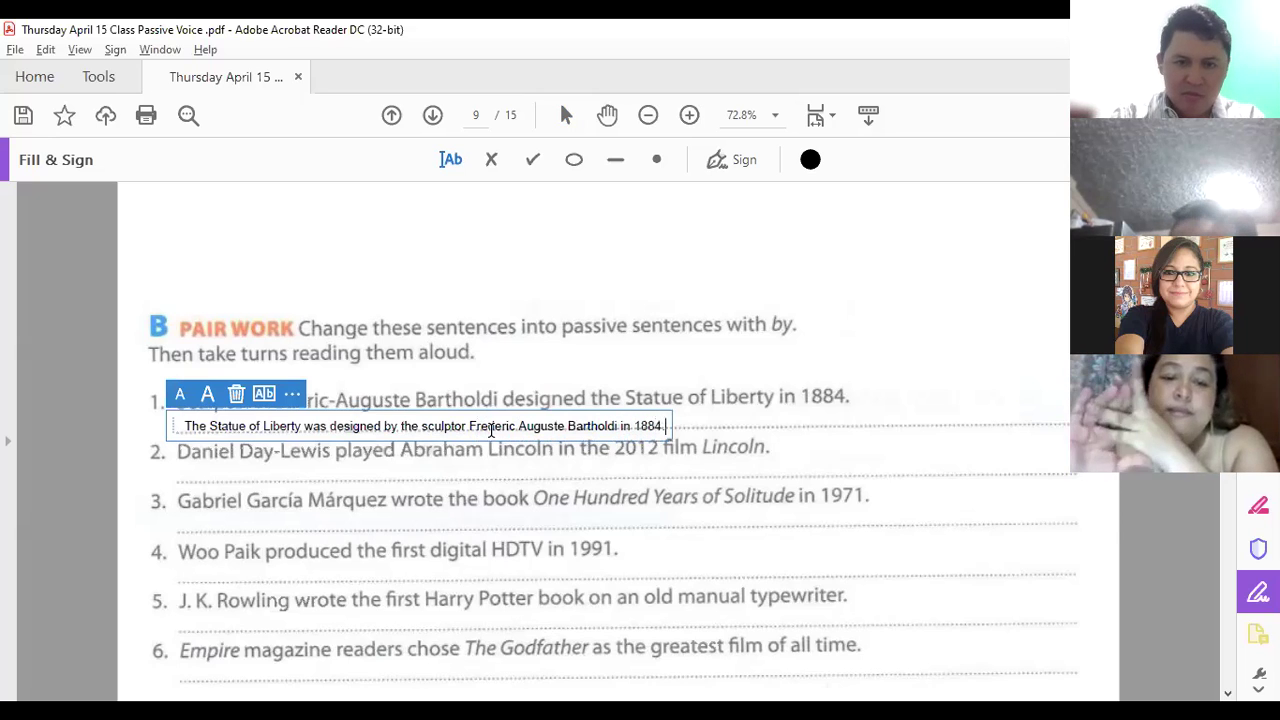
click(493, 475)
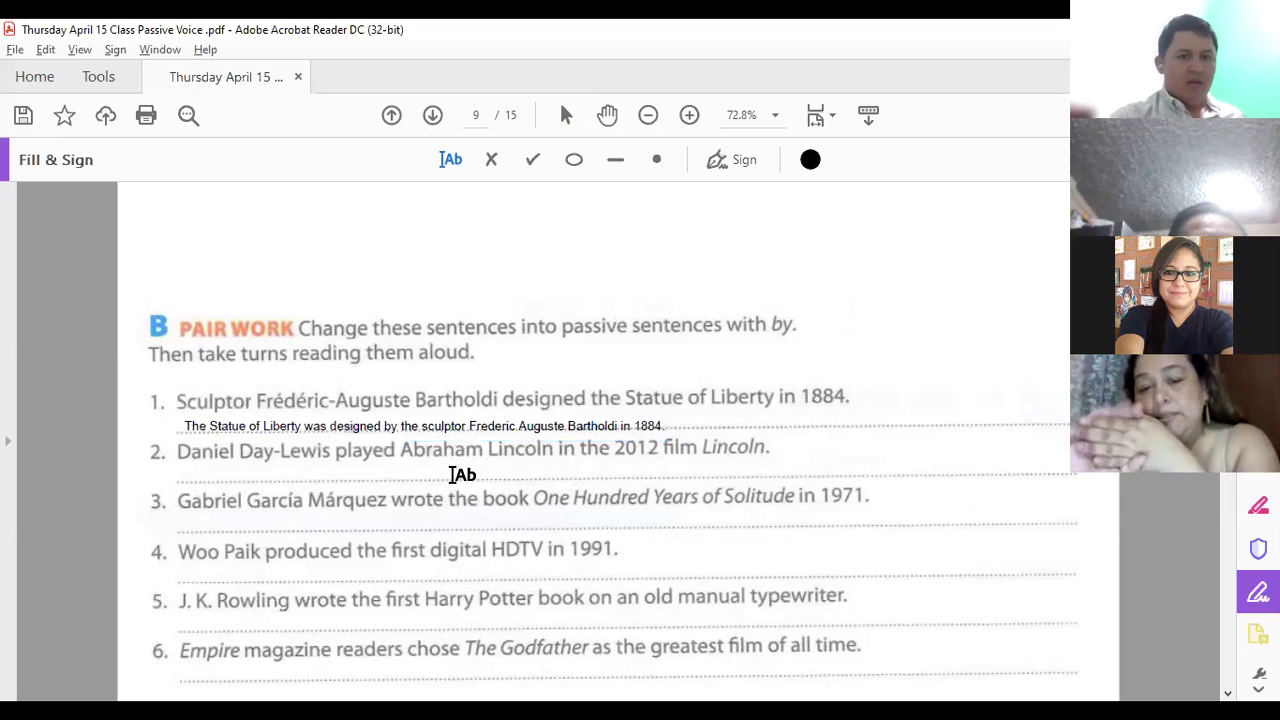
Start answer 2 on the line under the Daniel Day-Lewis sentence with "In the 2012 Film Lincoln".
scroll(630, 457, up, 2)
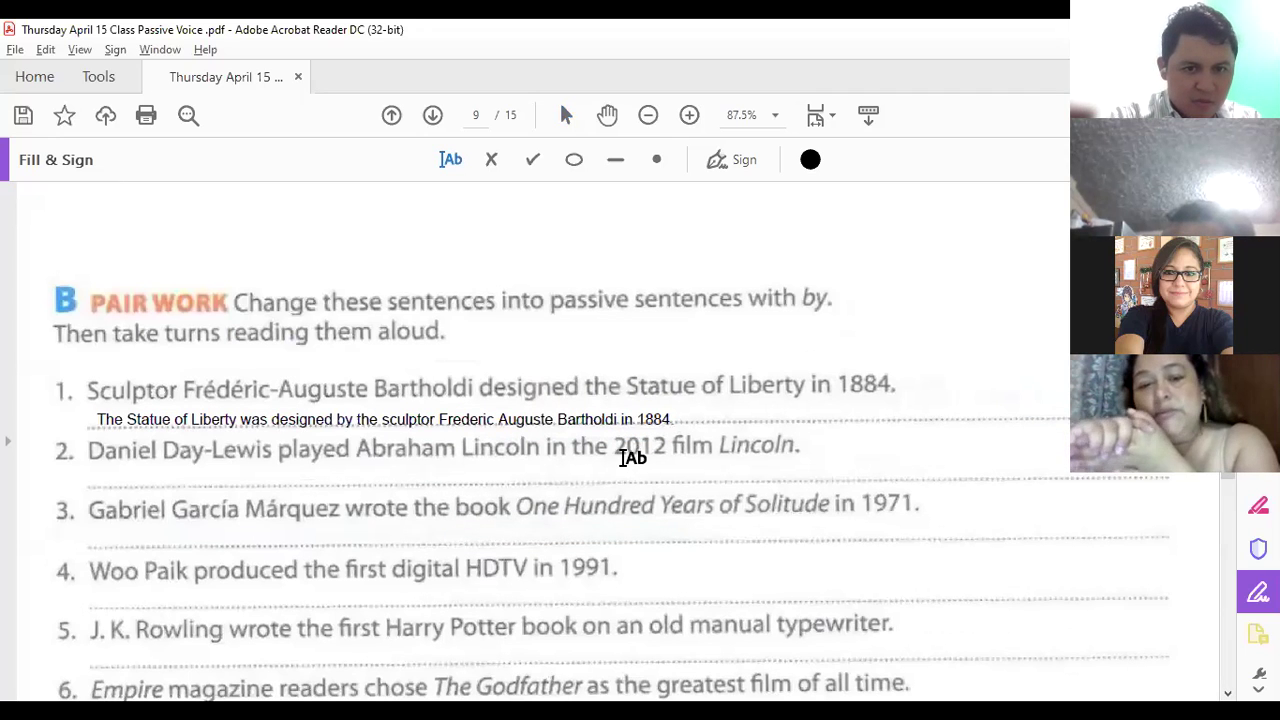
click(673, 419)
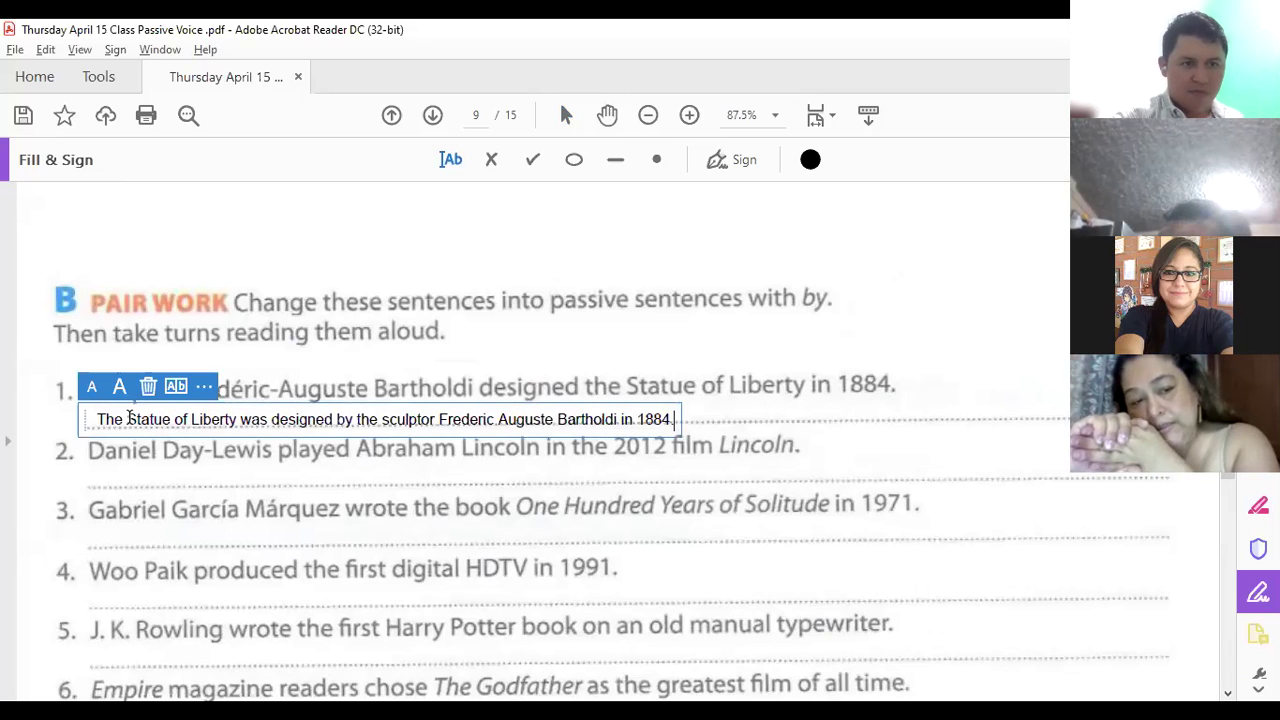
click(178, 483)
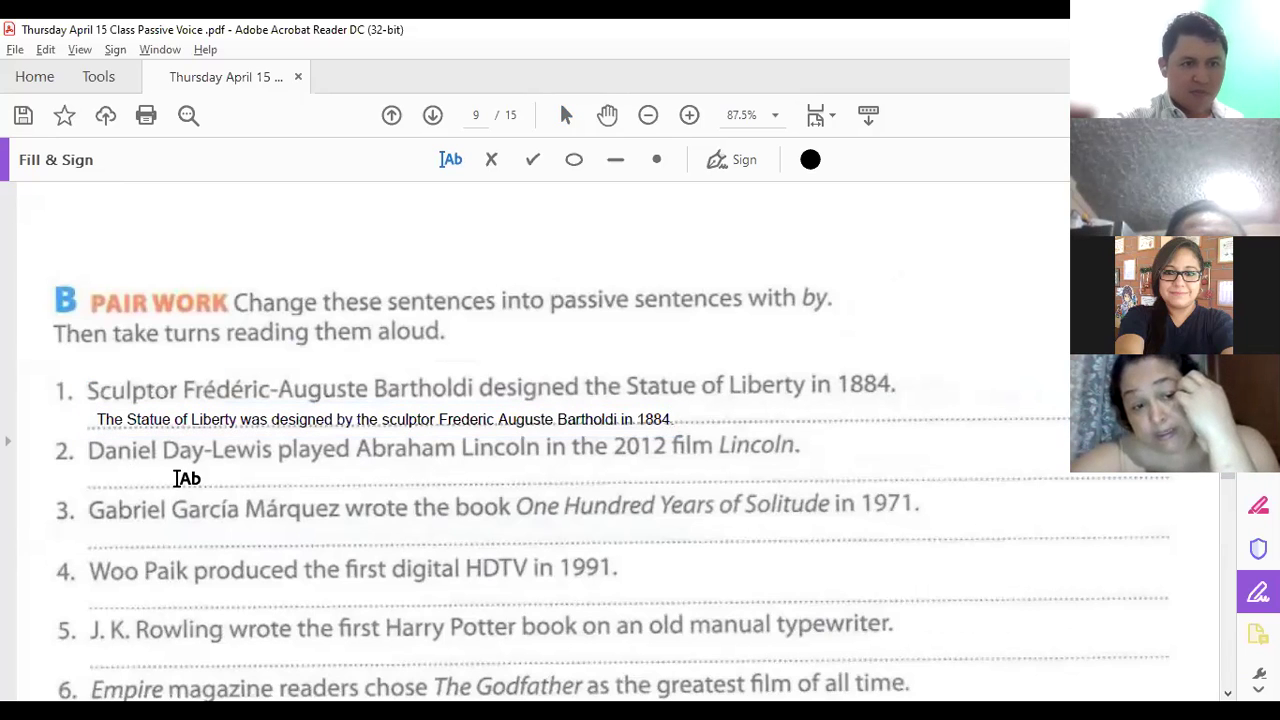
click(100, 477)
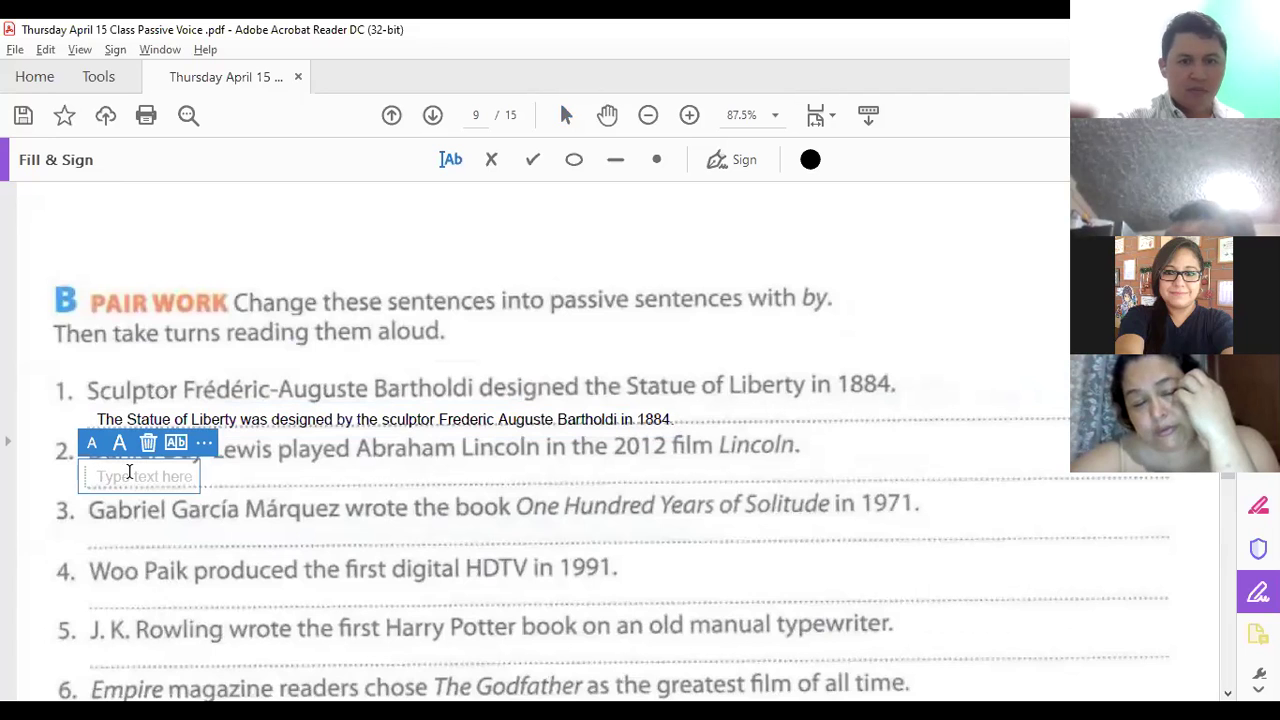
text(In)
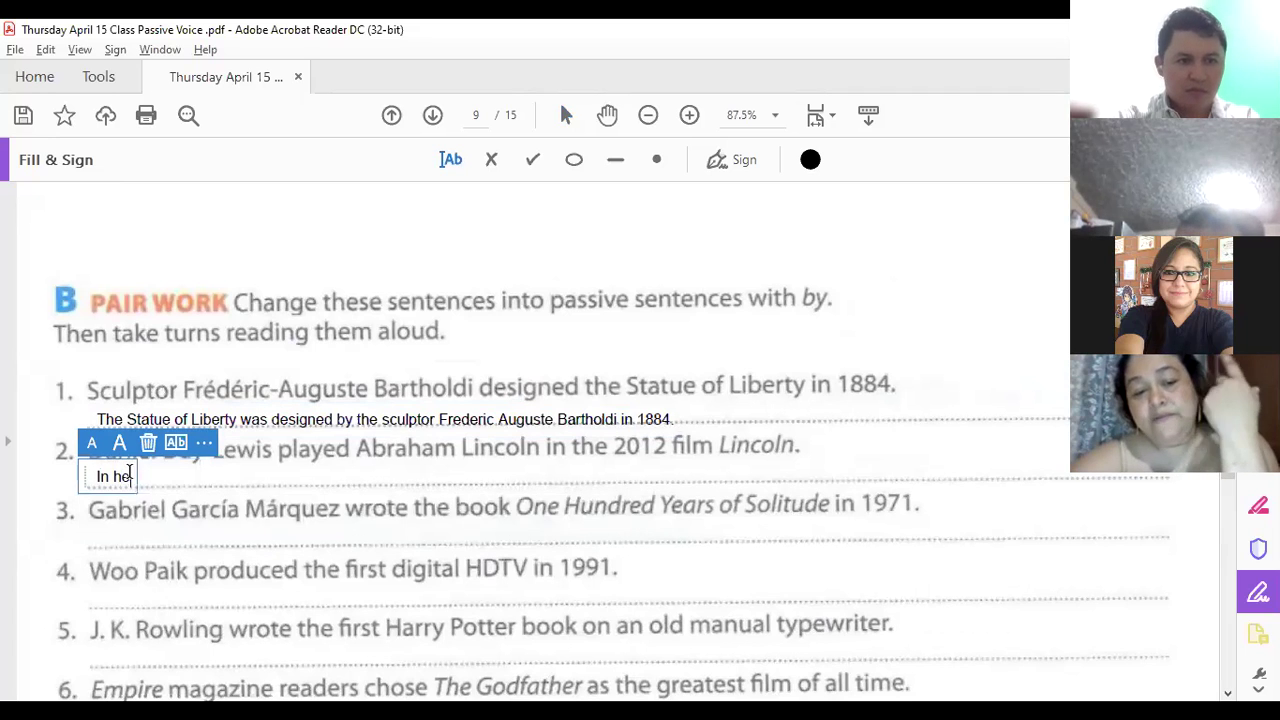
text( the )
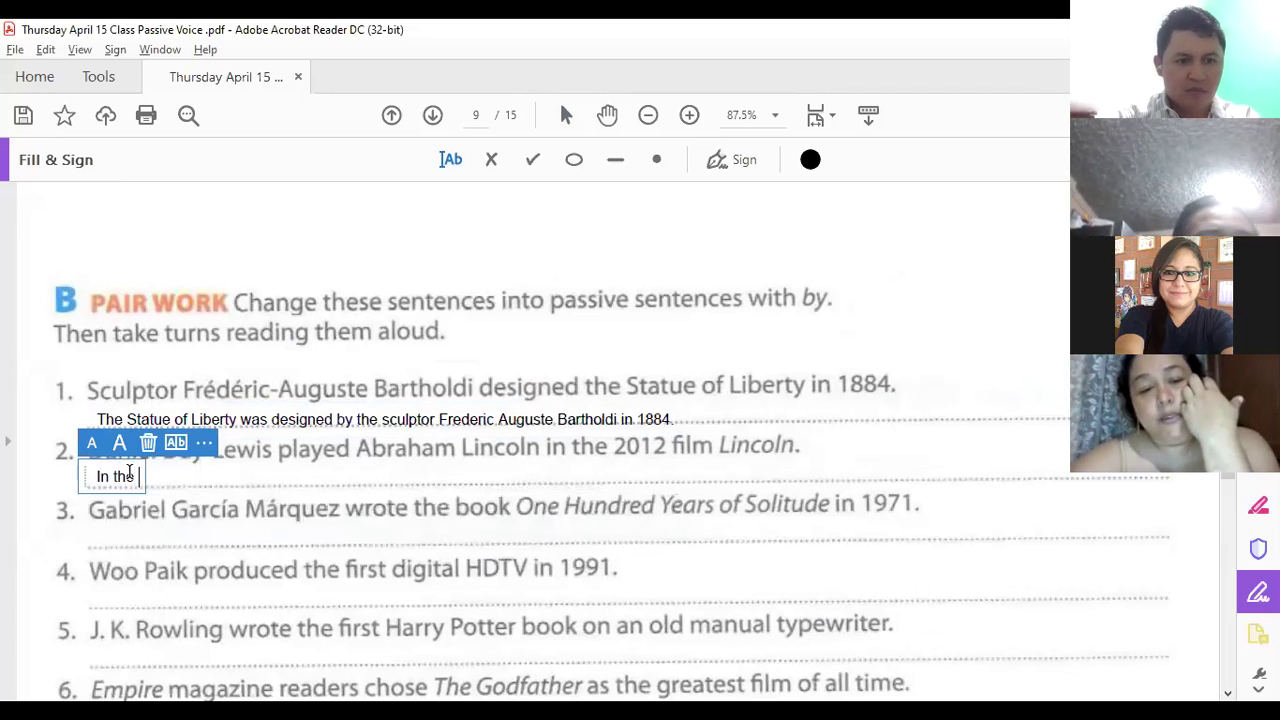
text(2012)
key(BackSpace)
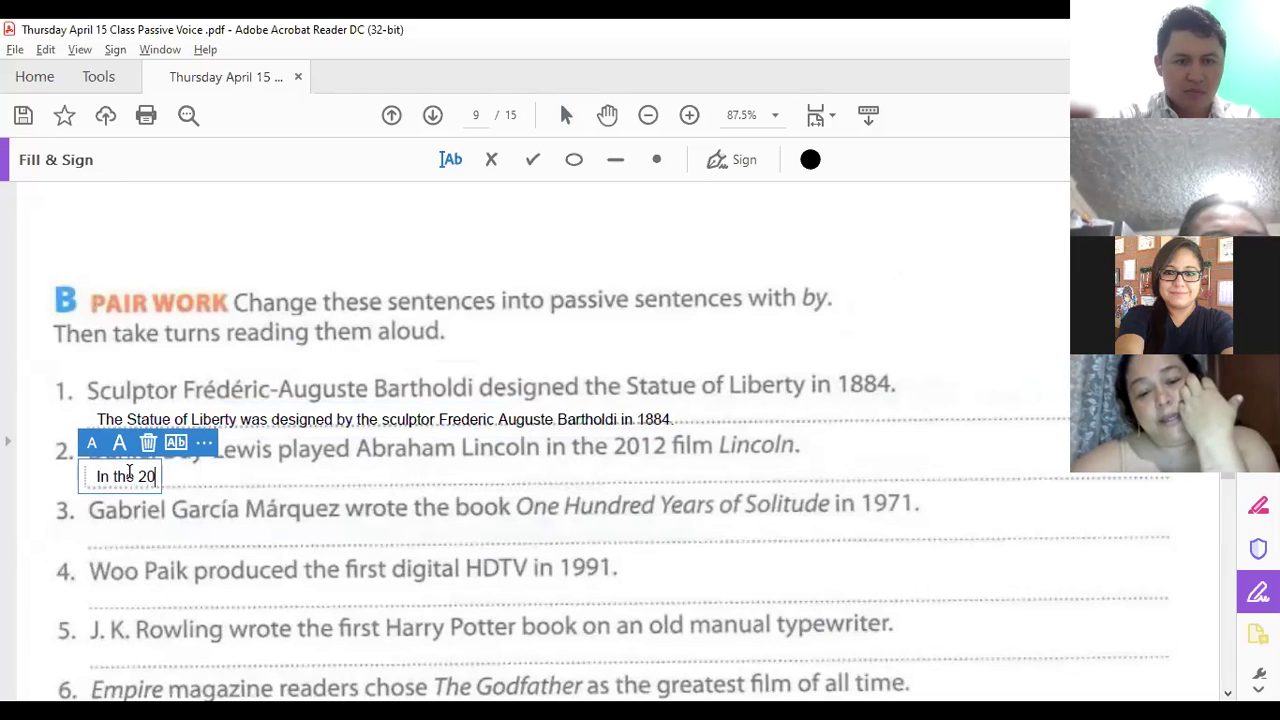
text(12 Film Lincoln)
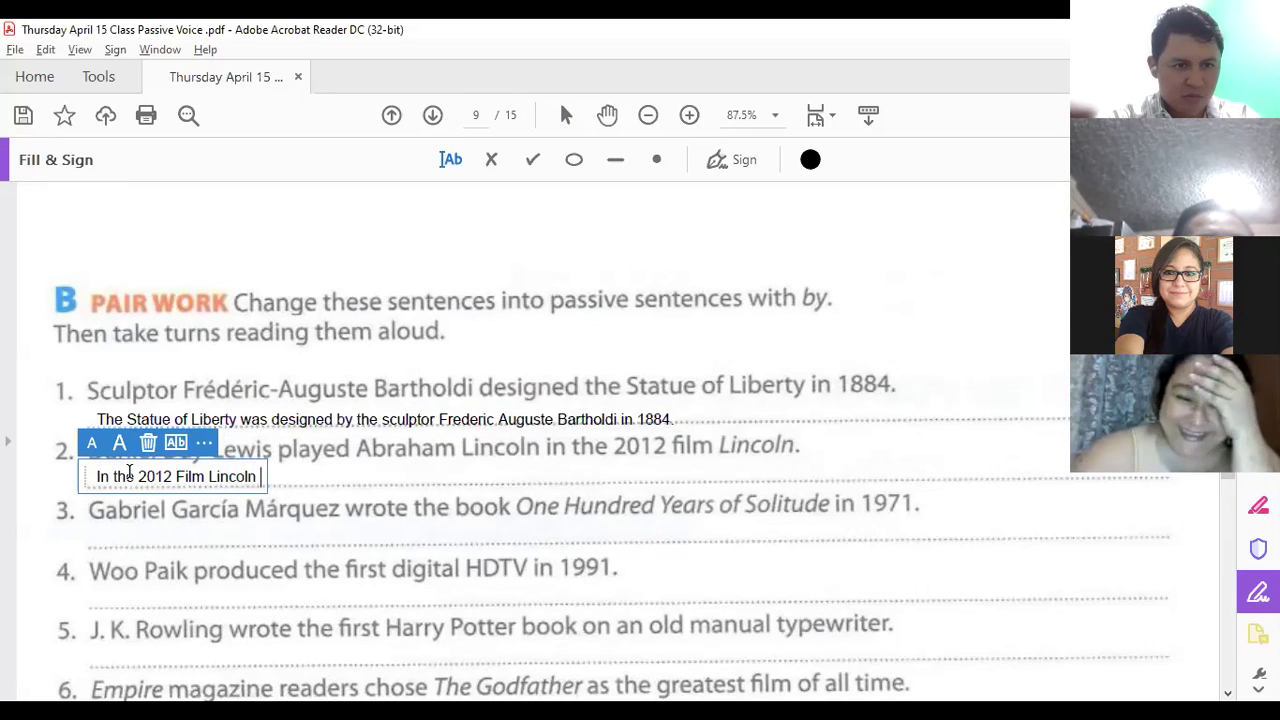
Continue answer 2 with ", Abraham Lincoln was played by" and shift its text box slightly left to line up with the printed sentence.
key(BackSpace)
text(, A)
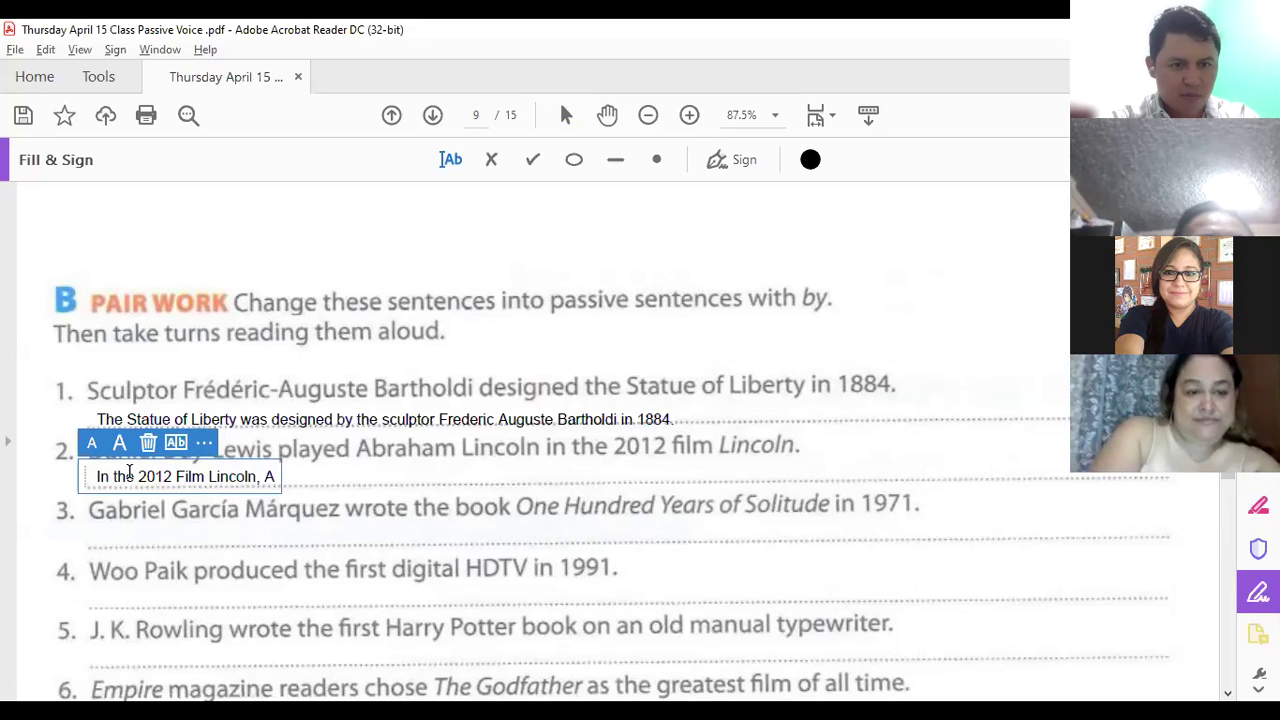
text(bra)
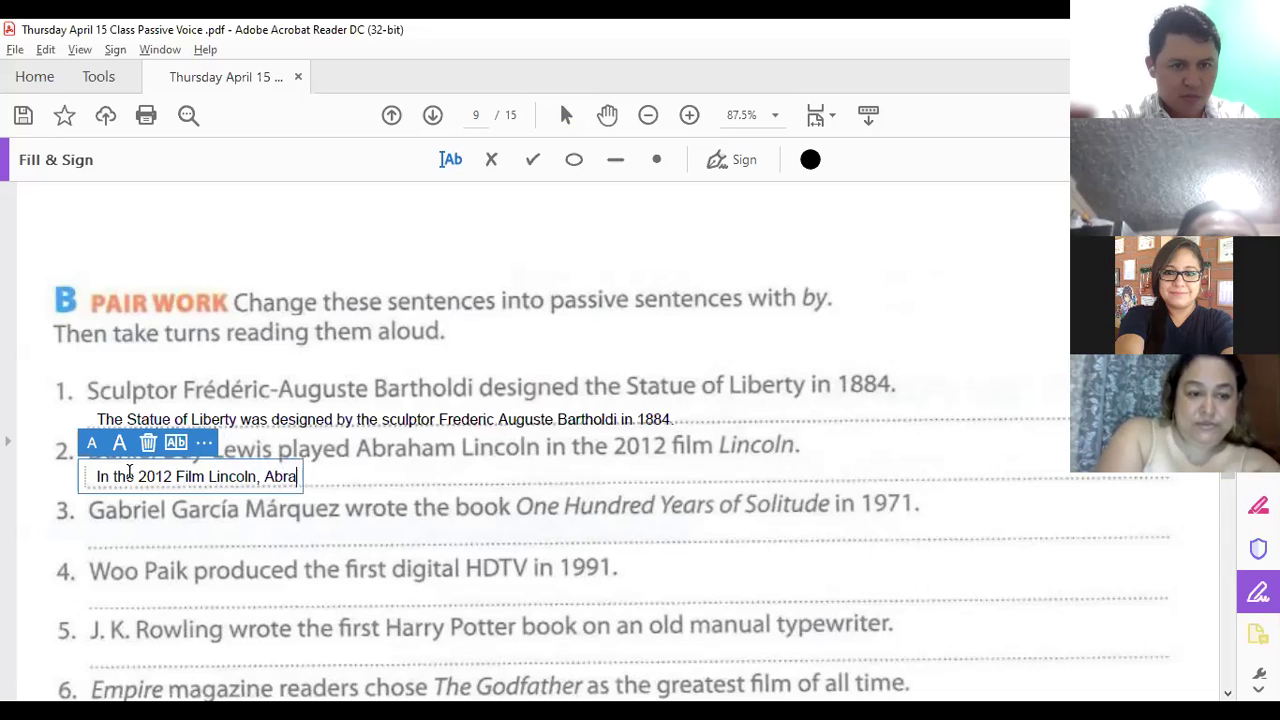
text(ham Lin)
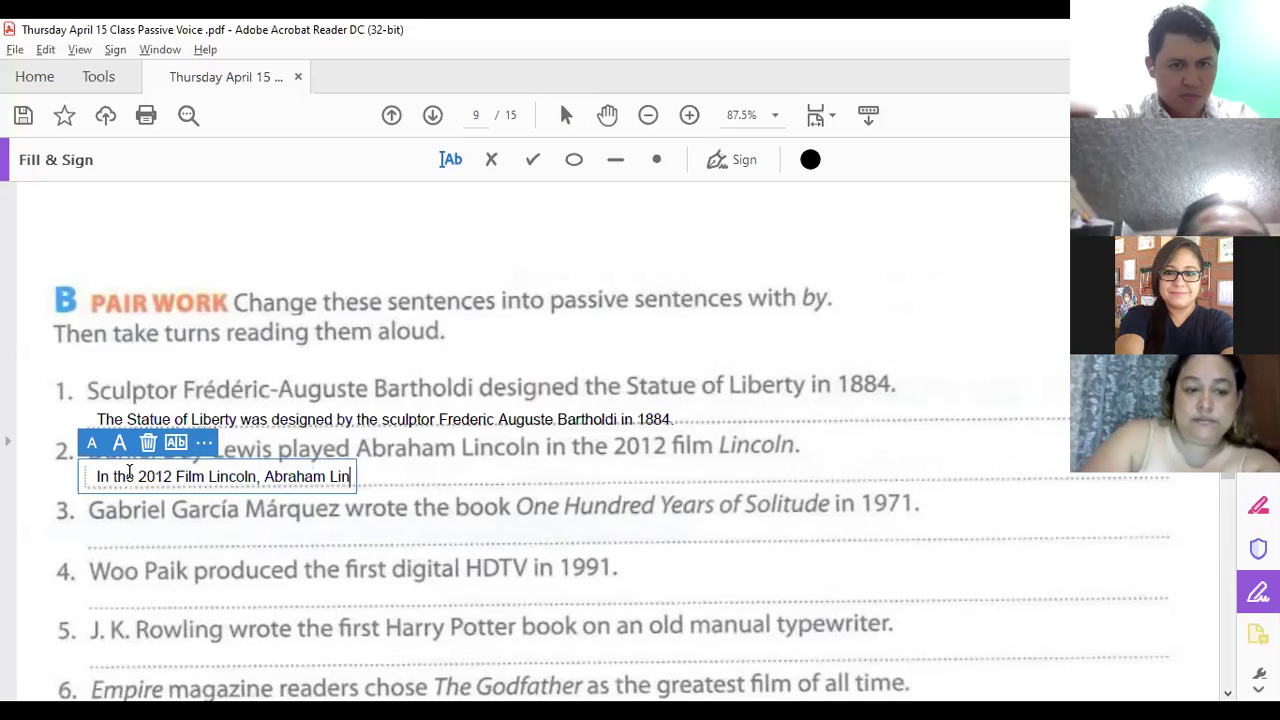
text(coln w)
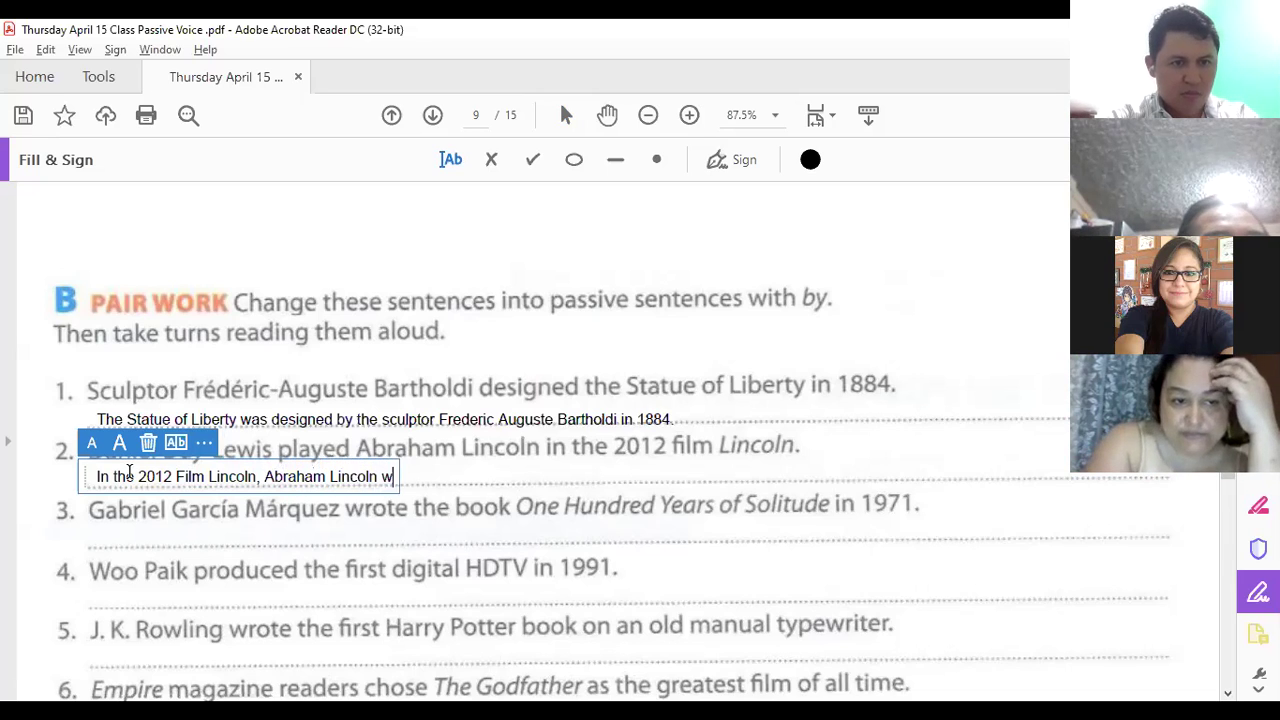
text(as played by)
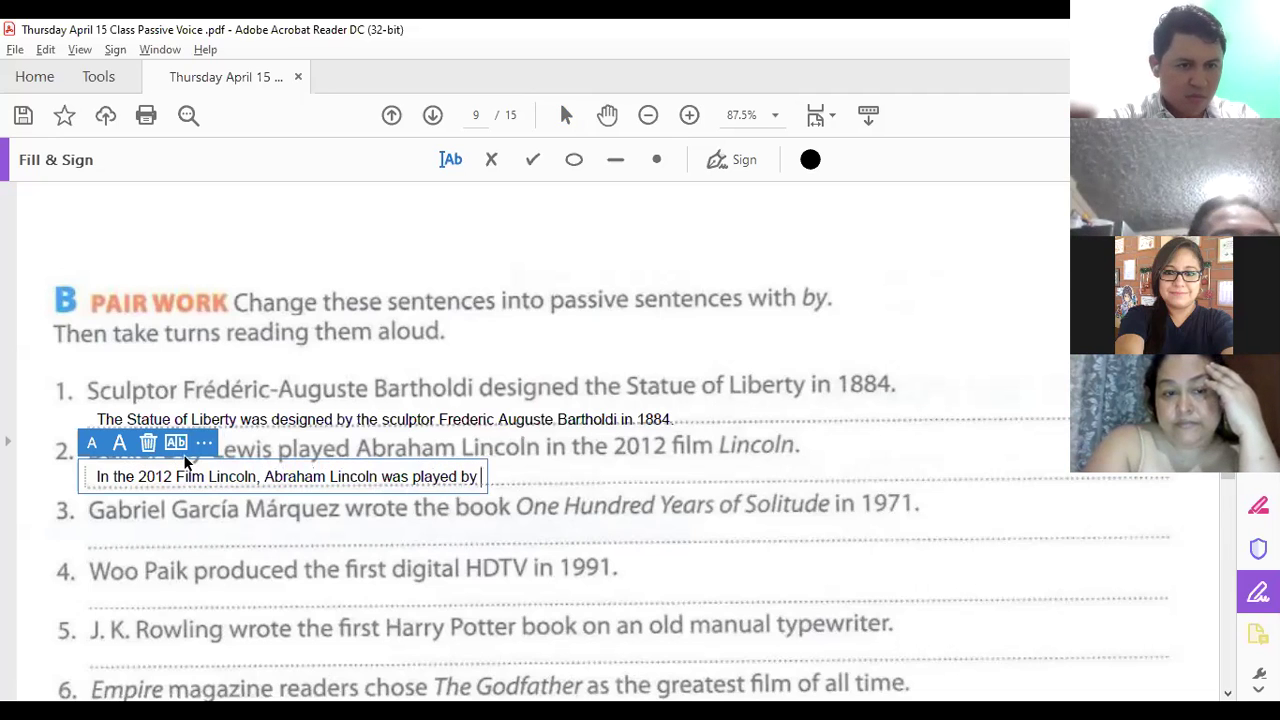
mouse_move(186, 456)
mouse_down()
mouse_move(183, 480)
mouse_move(176, 456)
mouse_up()
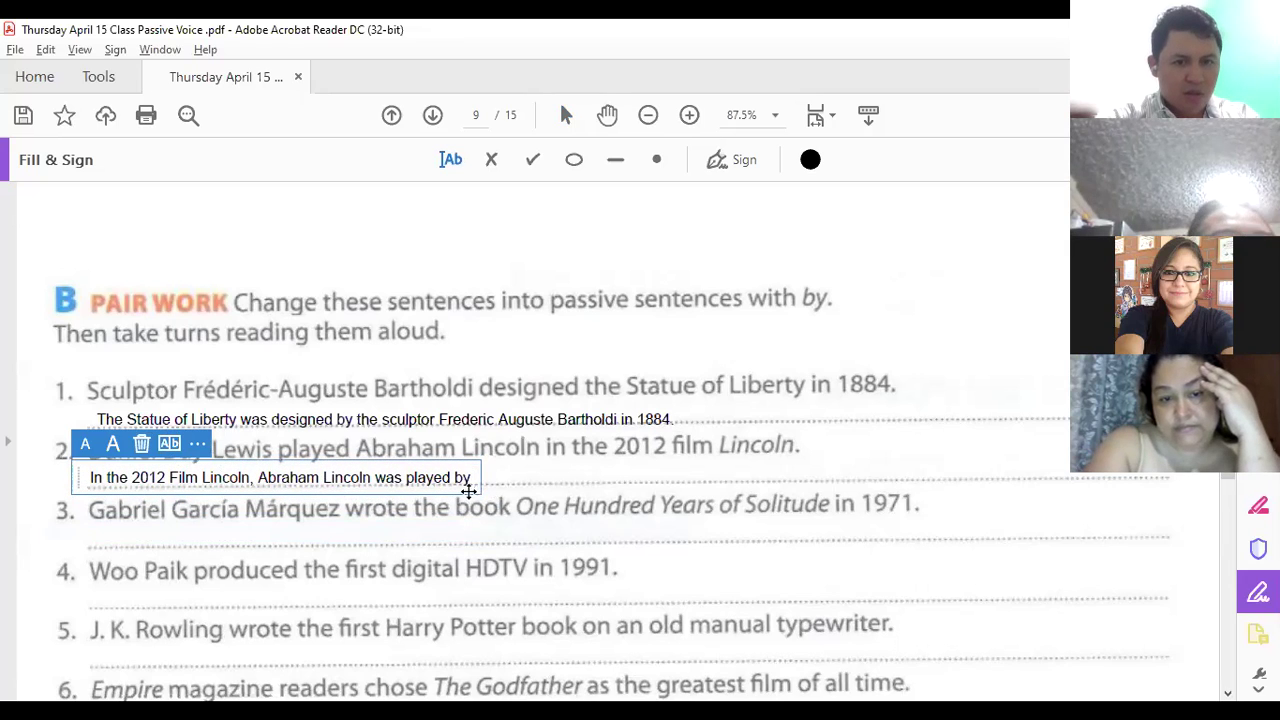
Finish answer 2 with the actor's name and a full stop, "Daniel Day-Lewis.".
text(Daniel)
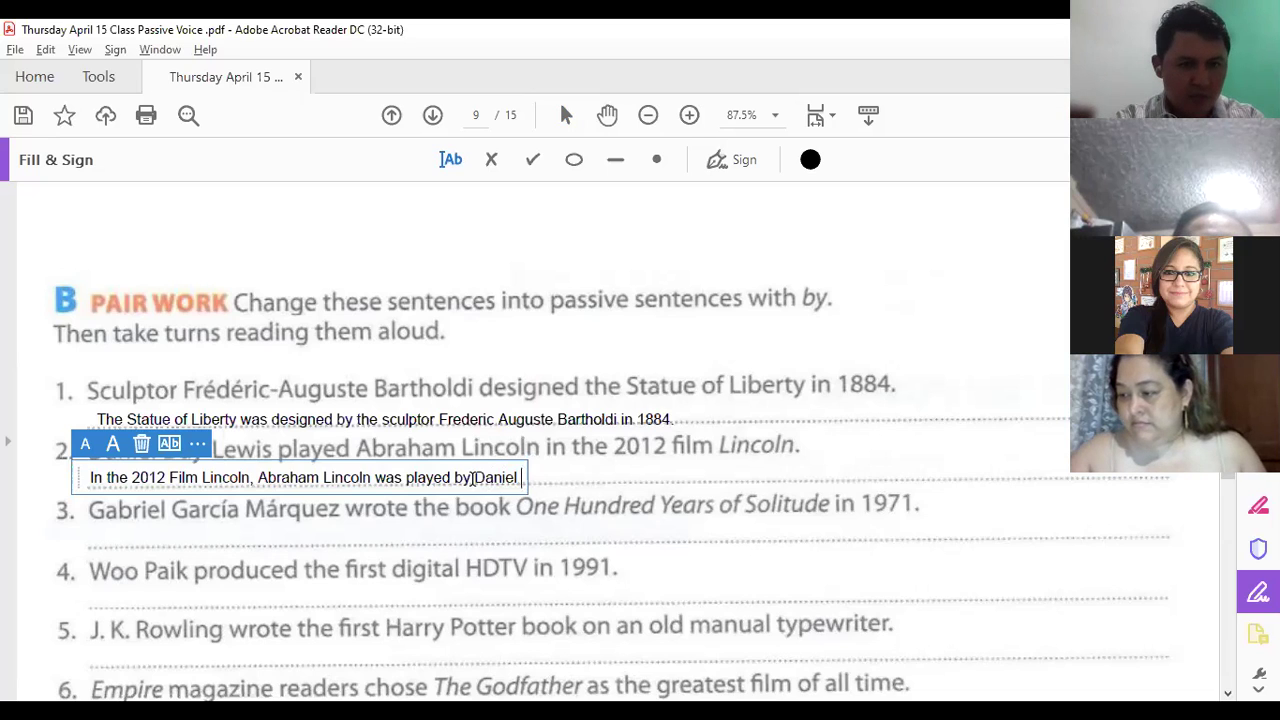
text(Da)
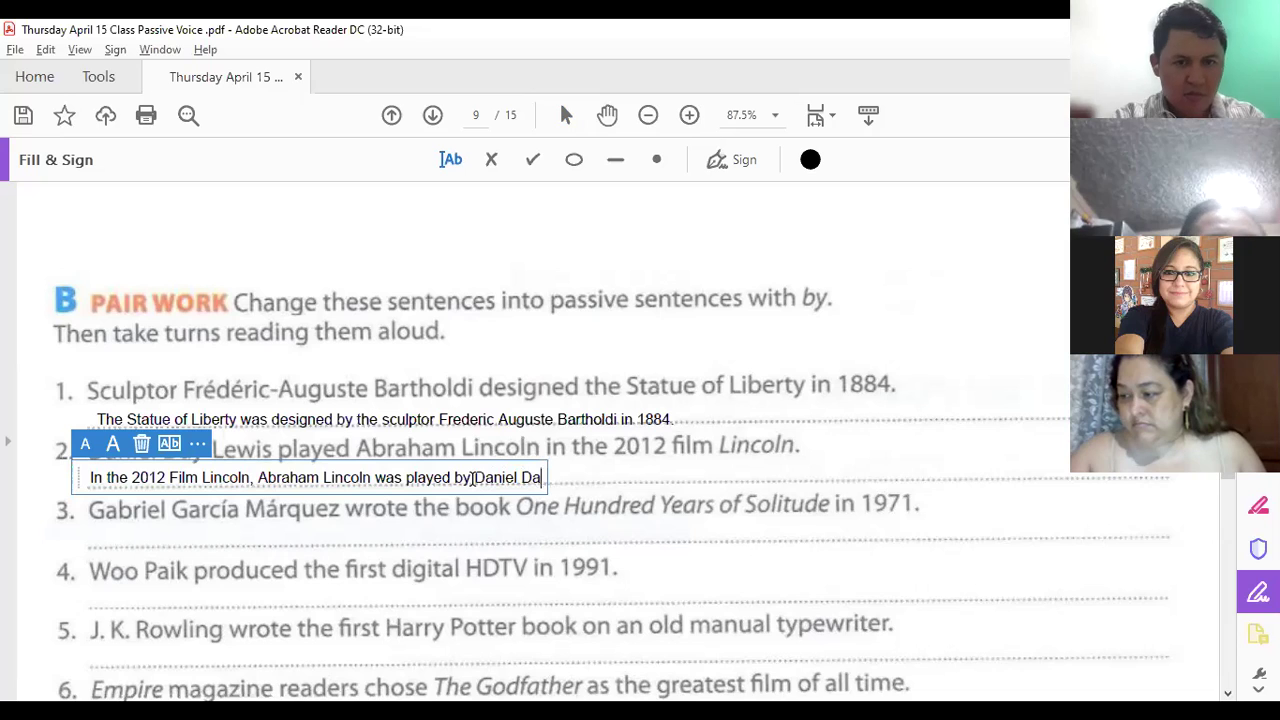
text(y-Llew)
key(BackSpace)
key(BackSpace)
key(BackSpace)
text(we)
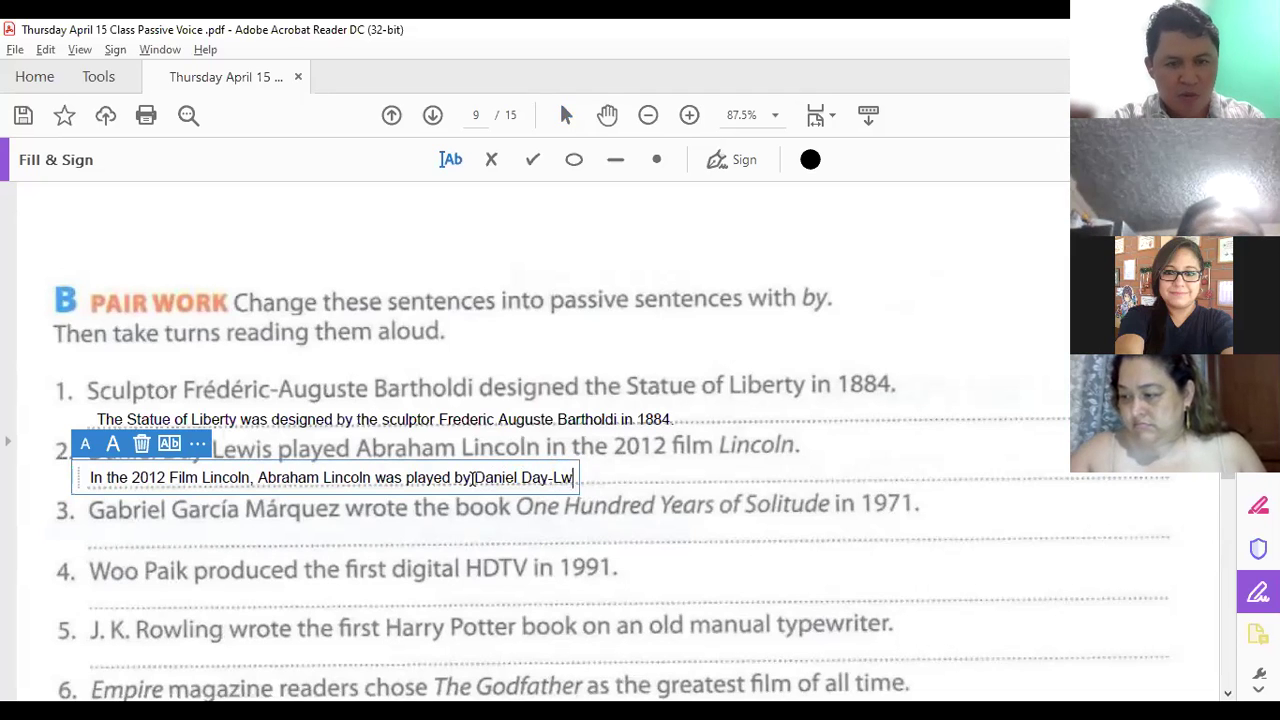
key(BackSpace)
key(BackSpace)
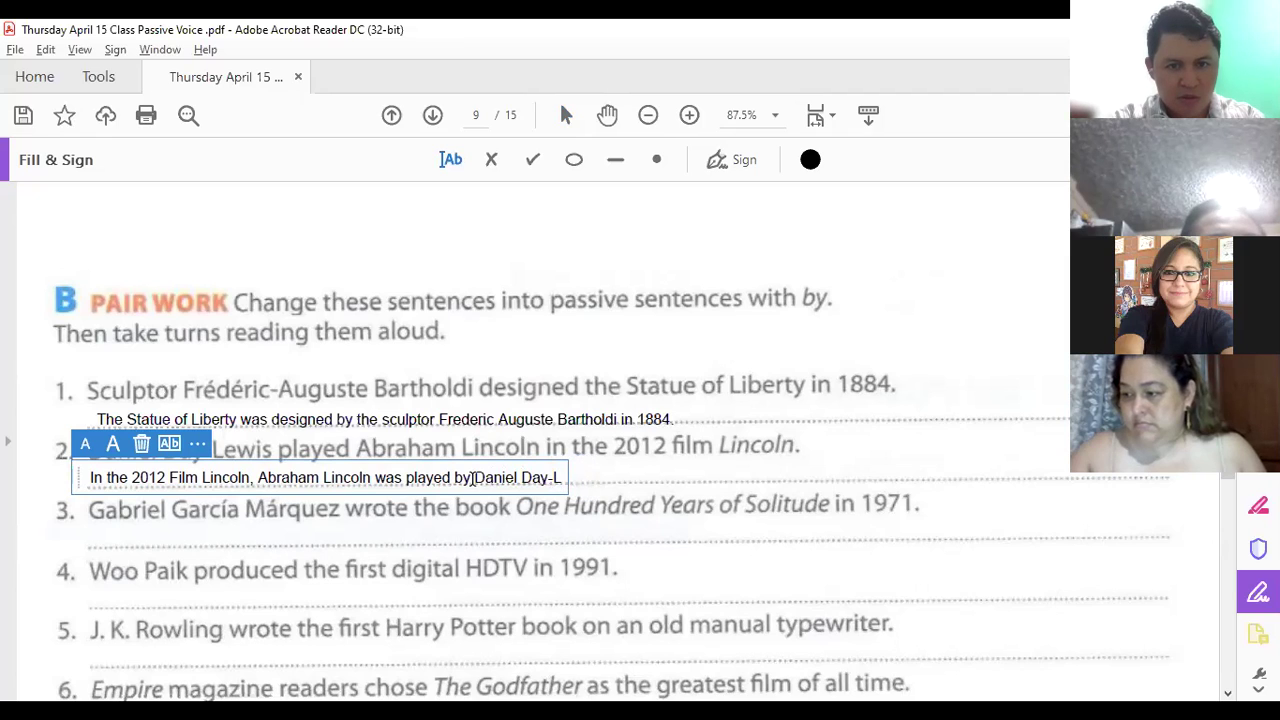
text(e)
key(BackSpace)
text(e)
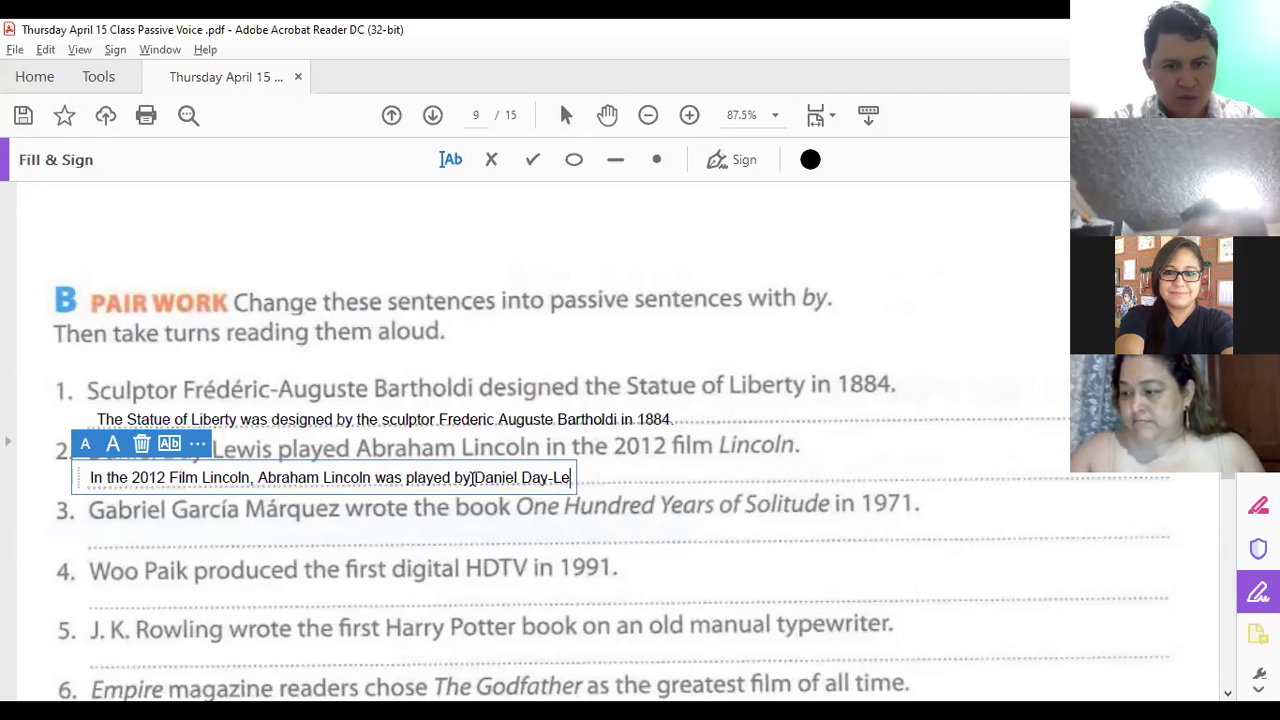
text(wis.)
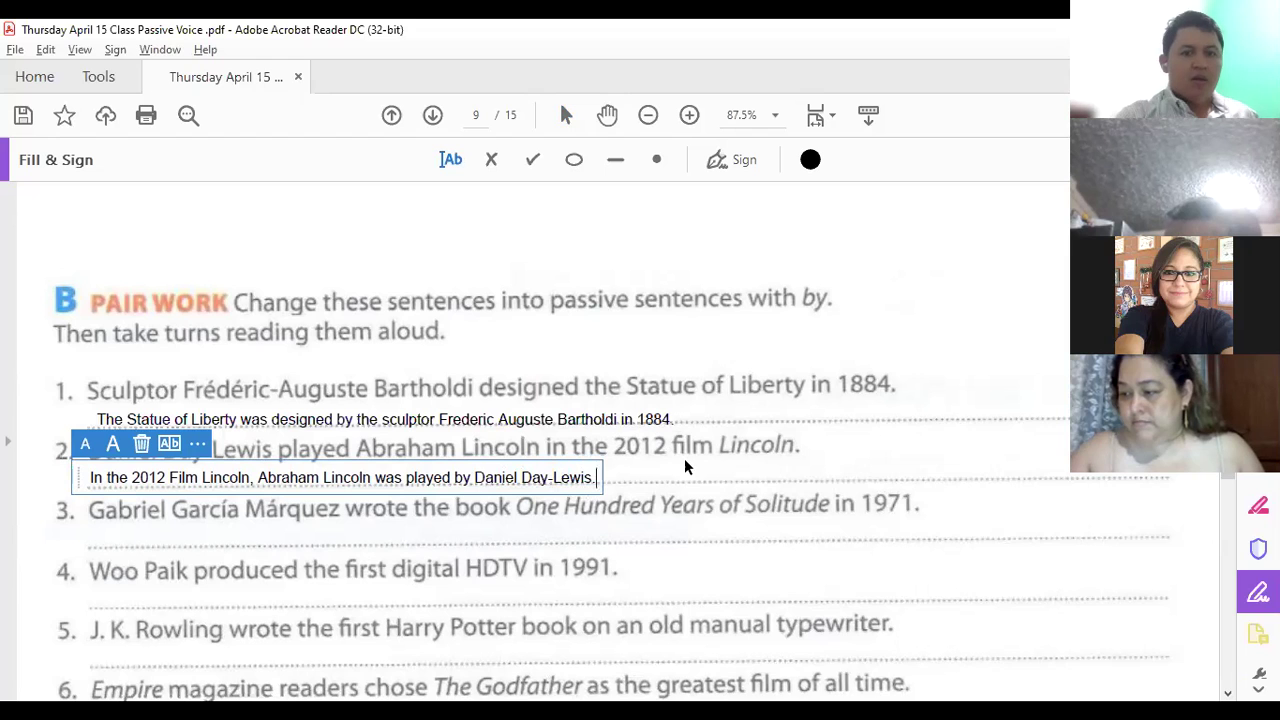
click(714, 28)
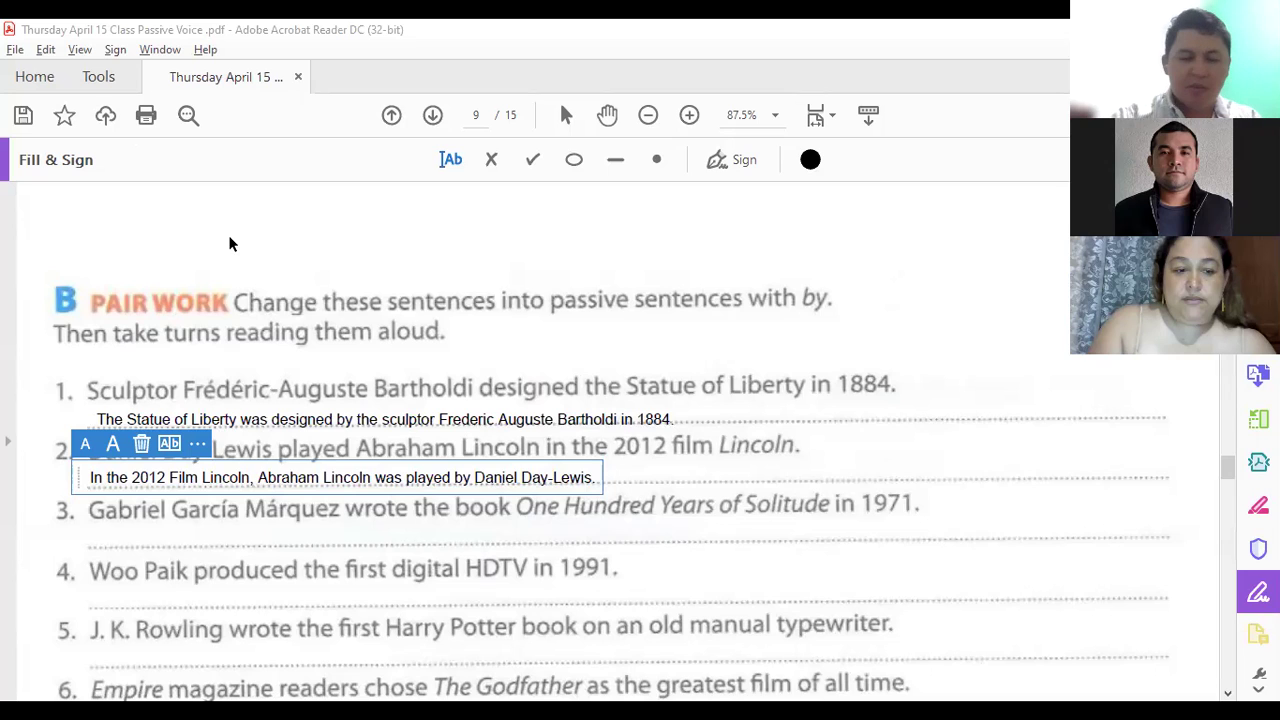
Begin answer 3 on the line under the Gabriel García Márquez sentence with "The Book One Hundred Years of Solitude was".
click(120, 538)
click(119, 538)
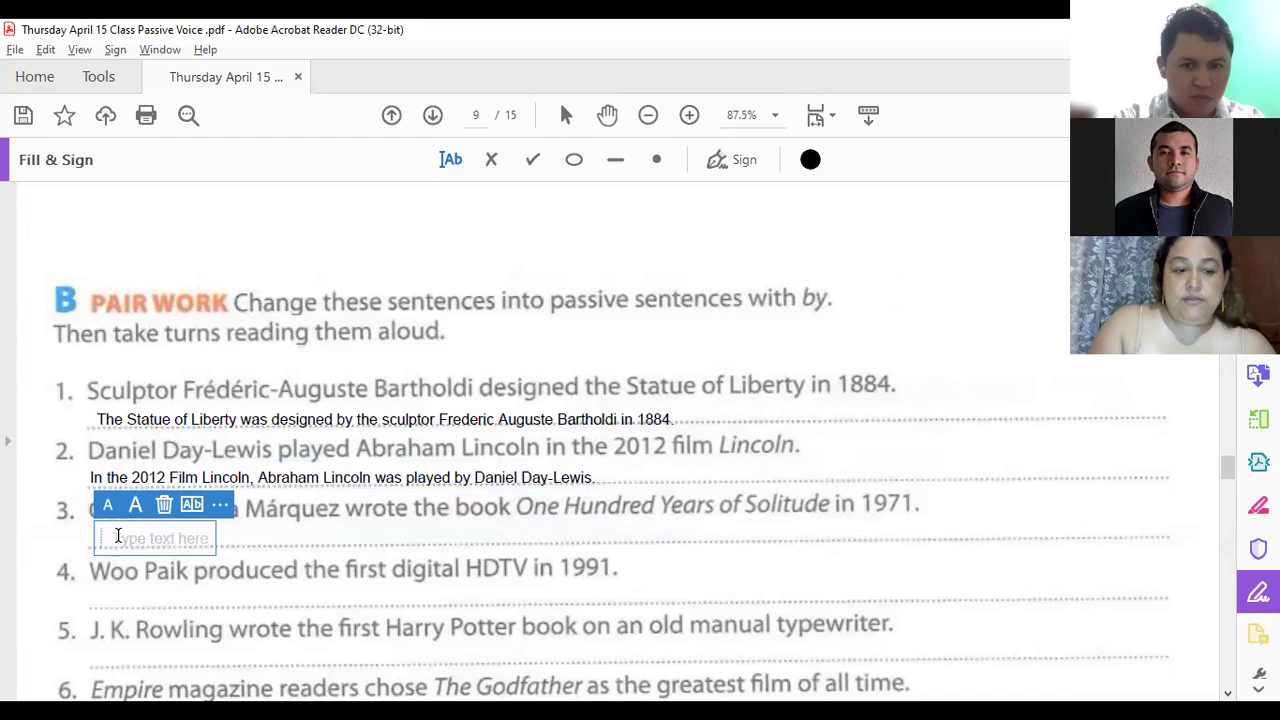
text(THeB)
key(BackSpace)
key(BackSpace)
key(BackSpace)
key(BackSpace)
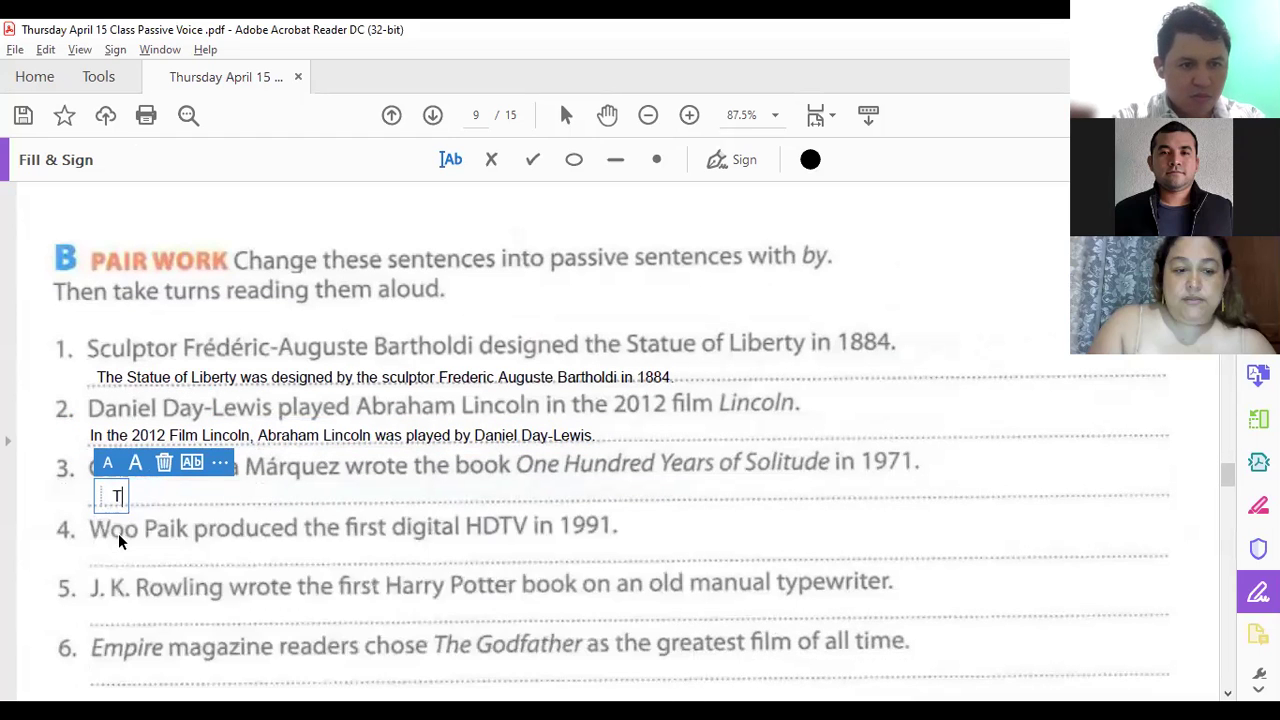
text(he Books)
key(BackSpace)
key(BackSpace)
key(BackSpace)
text(k One Hundred Years of Solitude was)
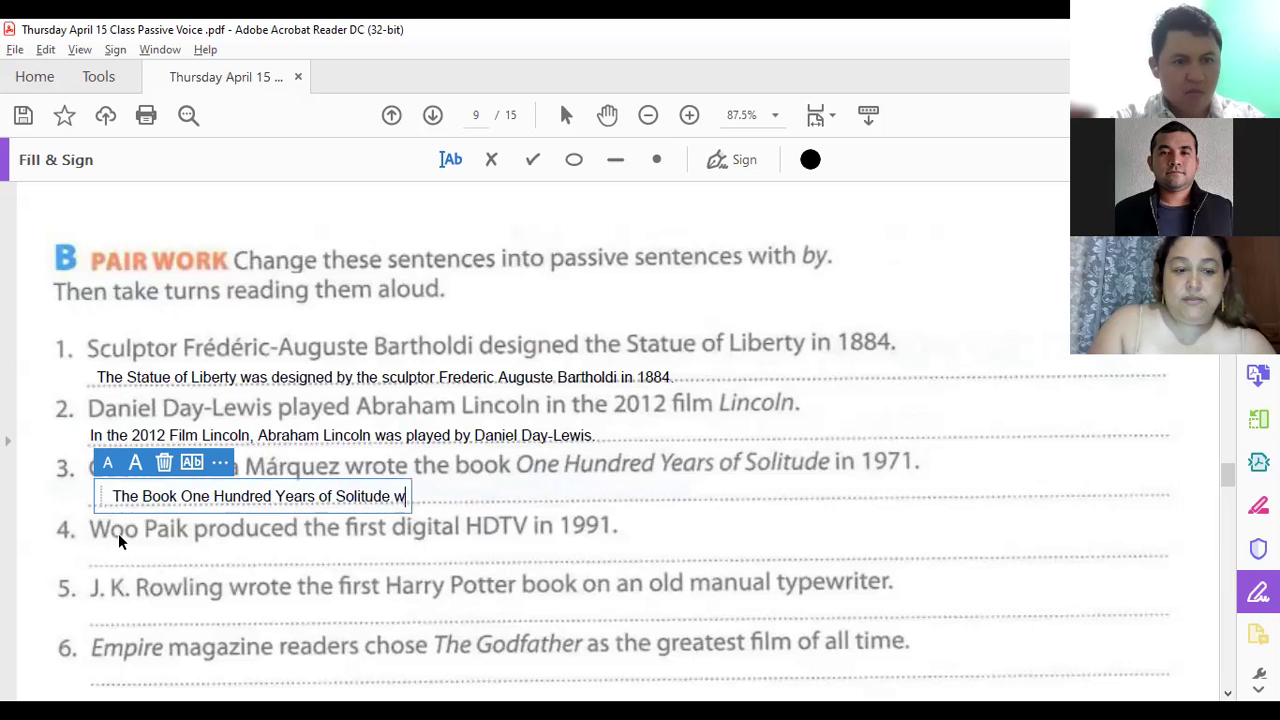
Complete answer 3 with "written by Gabriel Garcia Marquez in 1974.".
click(296, 440)
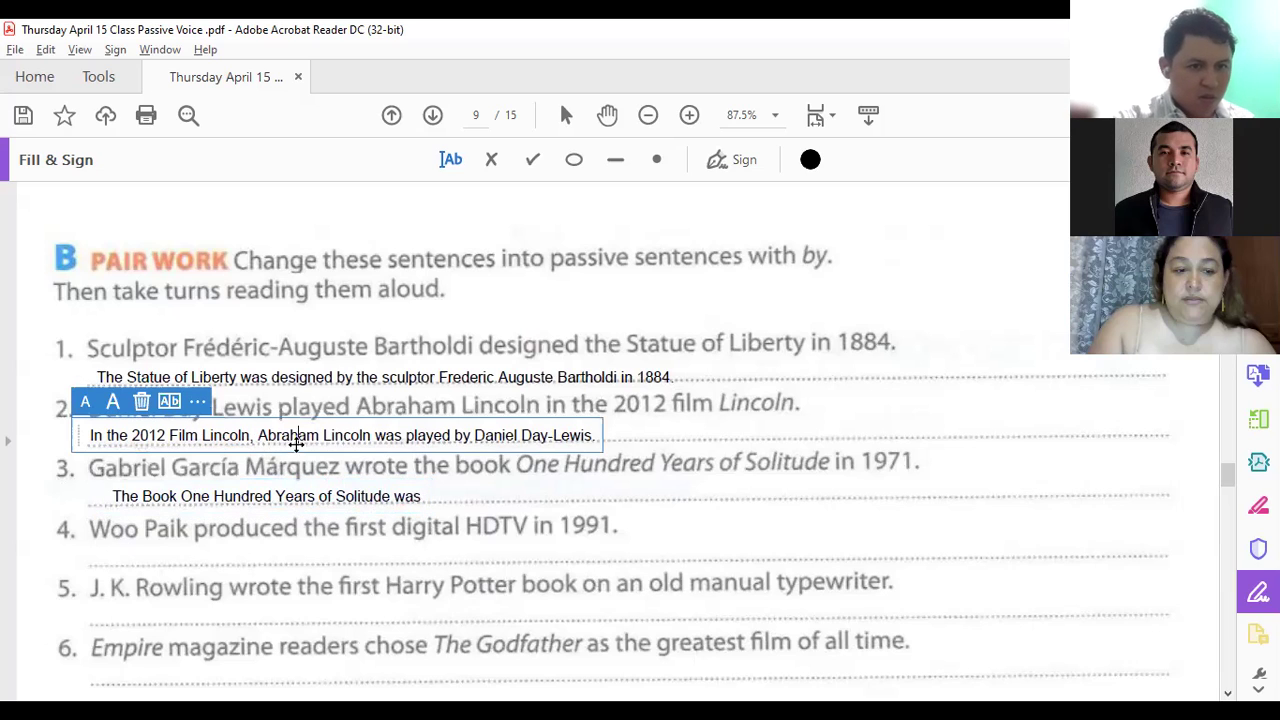
click(427, 492)
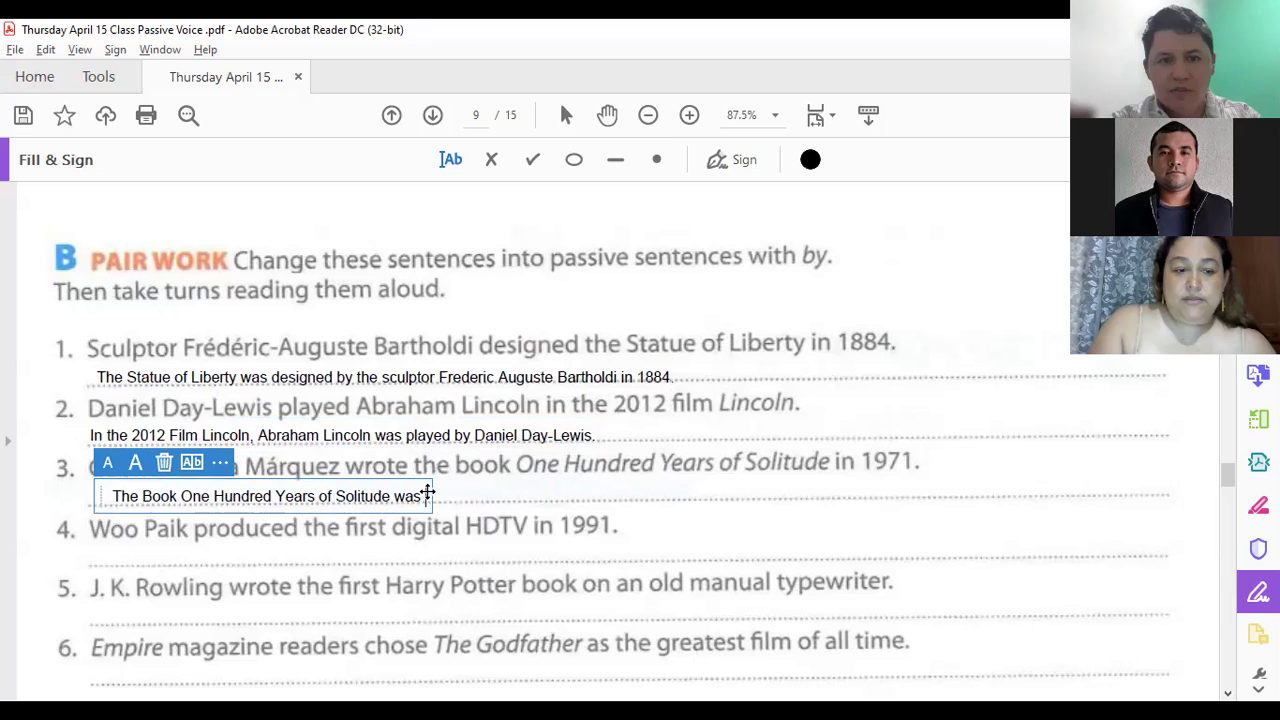
text(written)
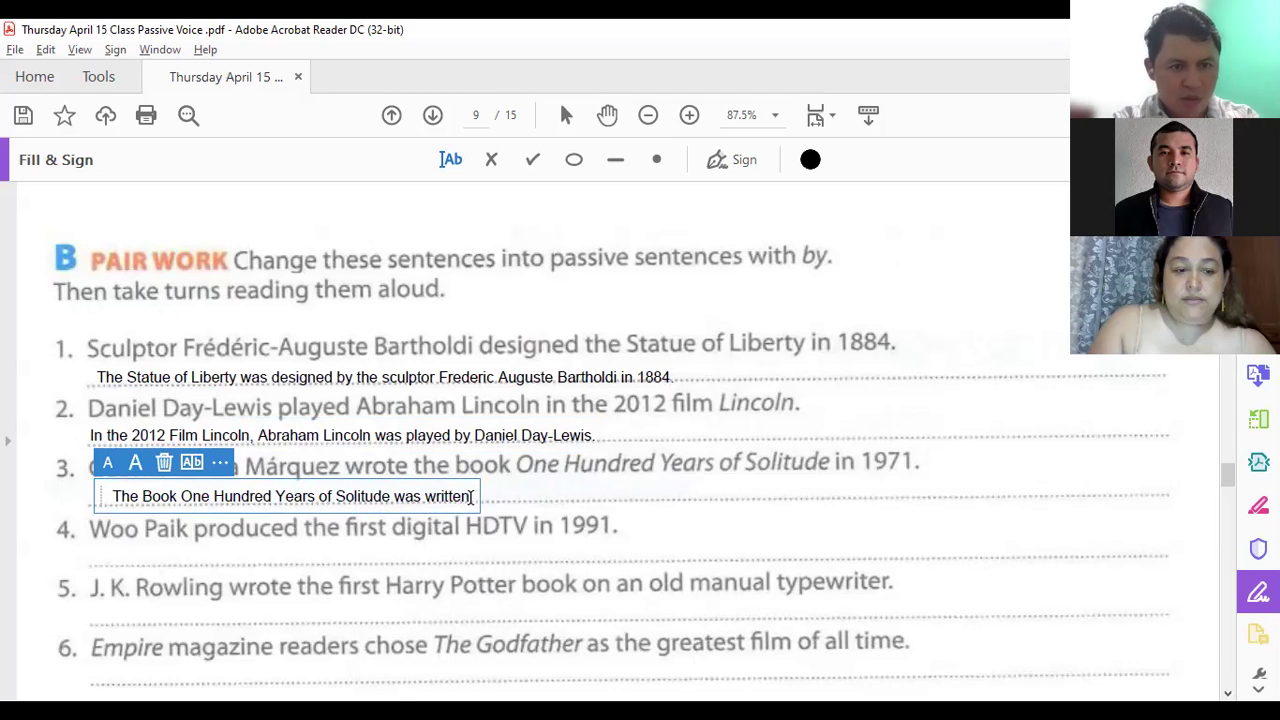
text(by Ga)
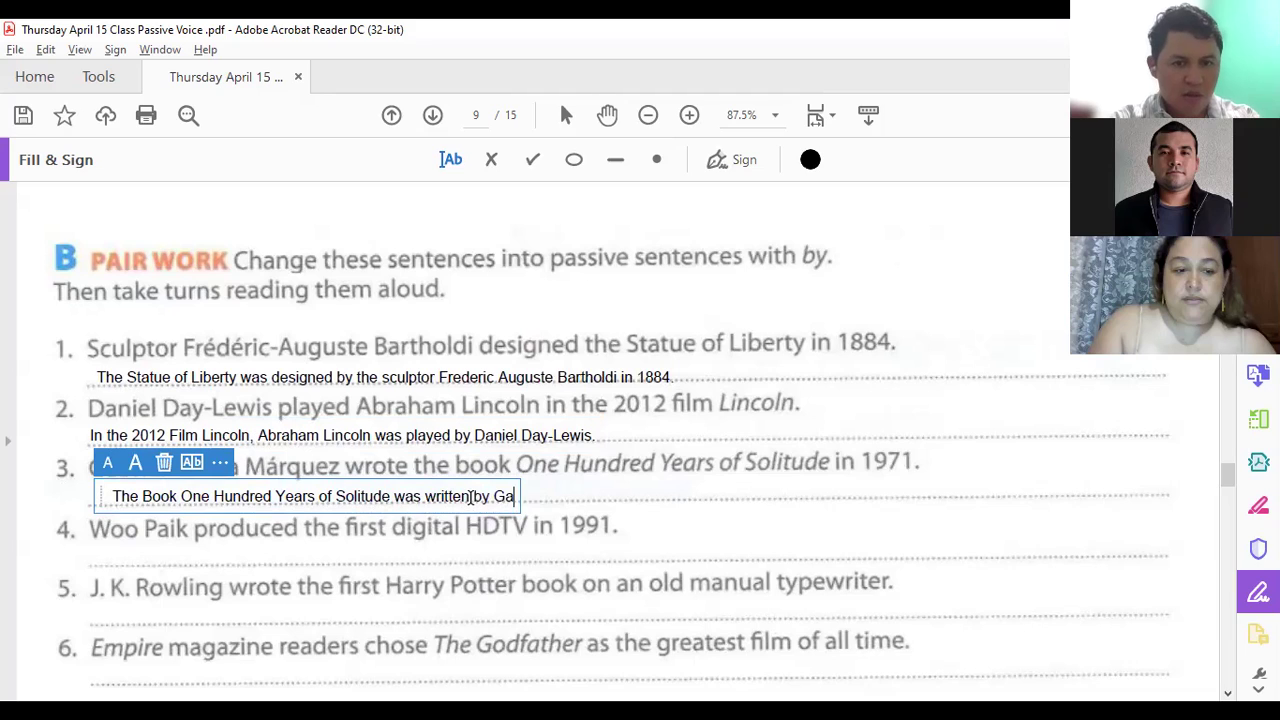
text(briel Garcia Marquez in 1974)
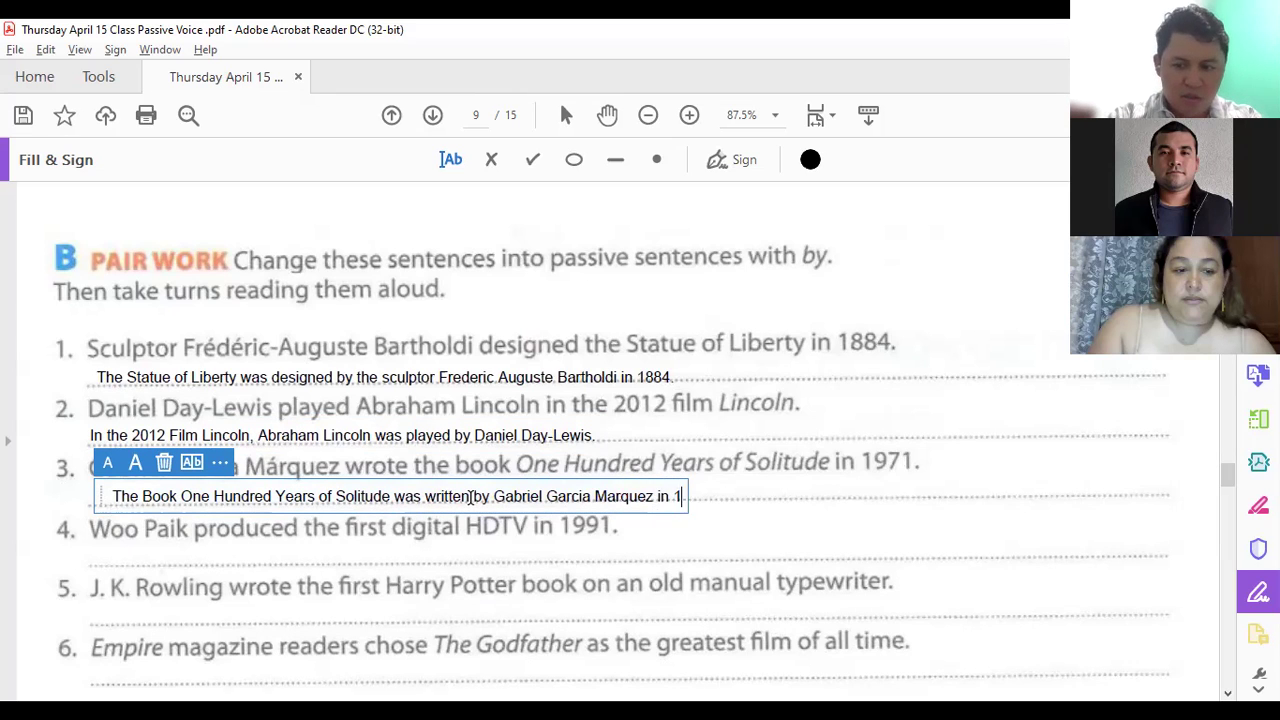
text(.)
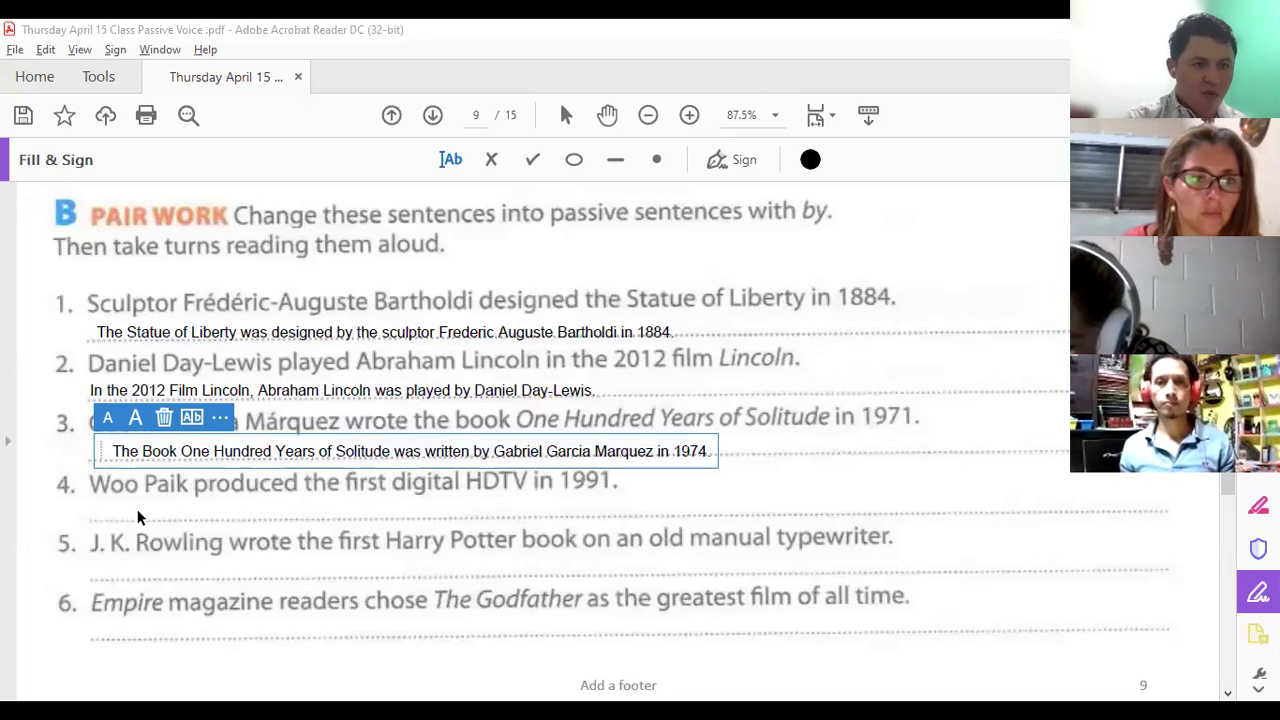
click(141, 512)
click(112, 507)
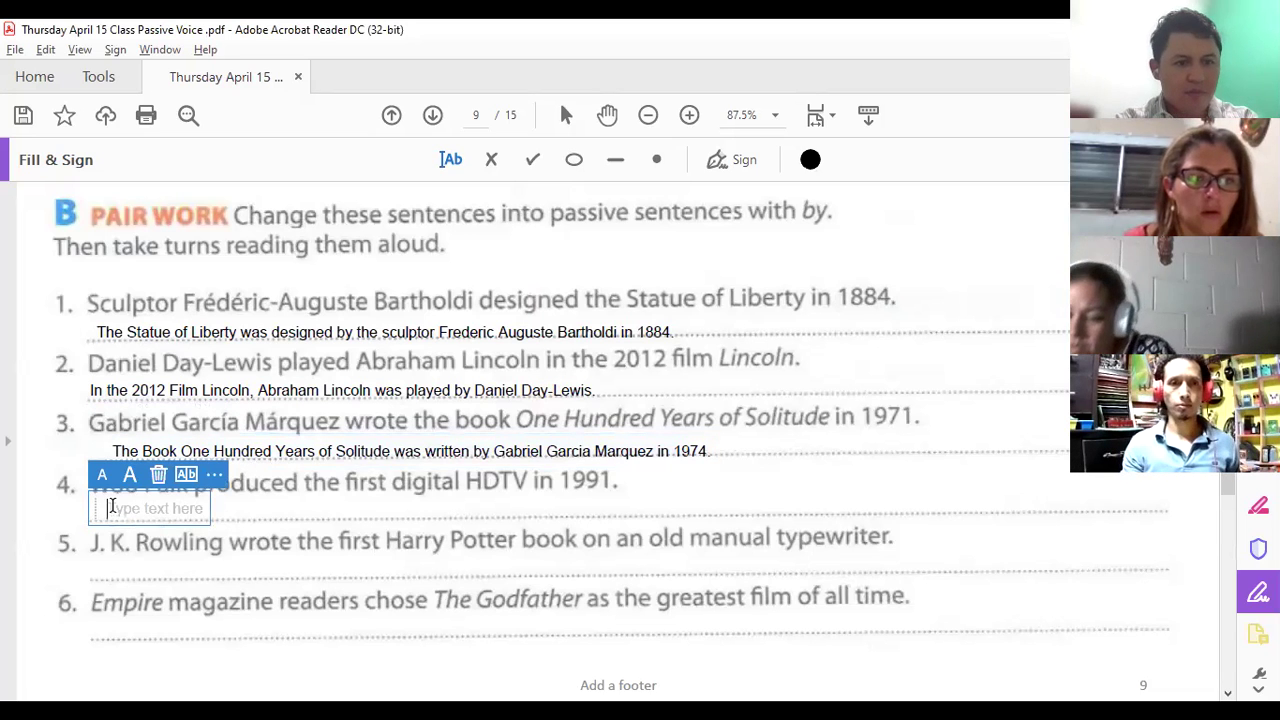
click(248, 455)
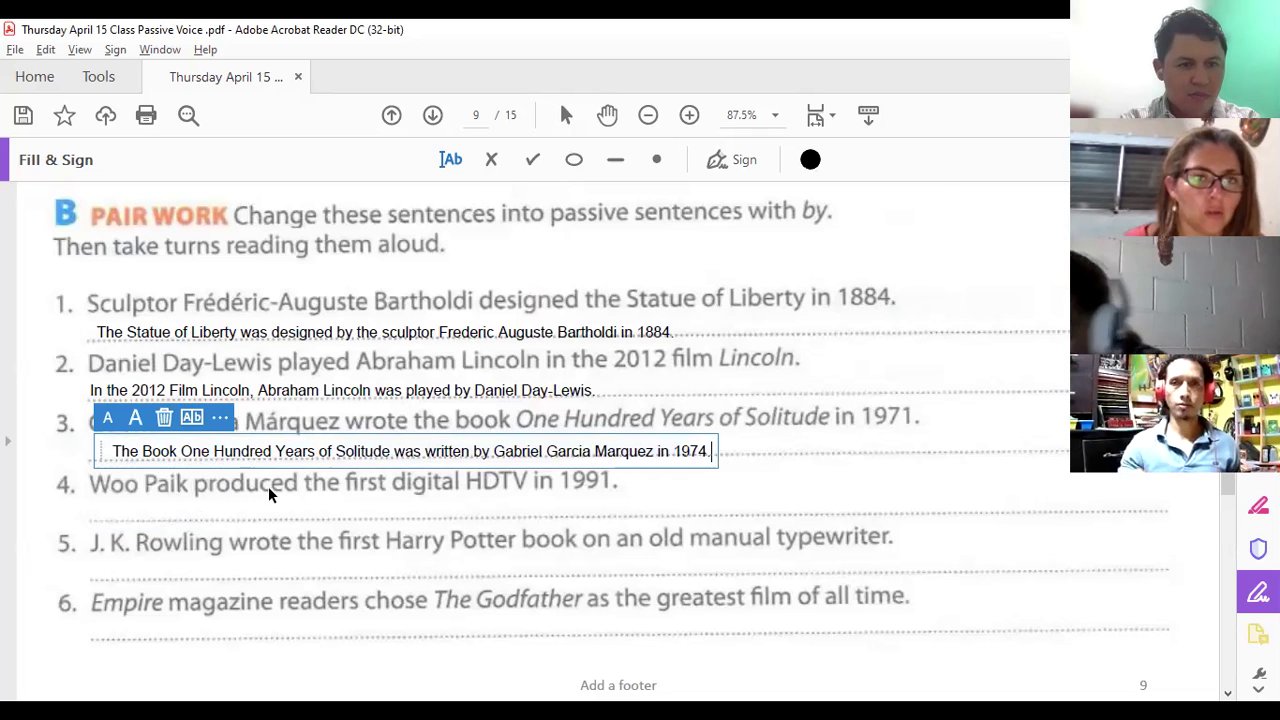